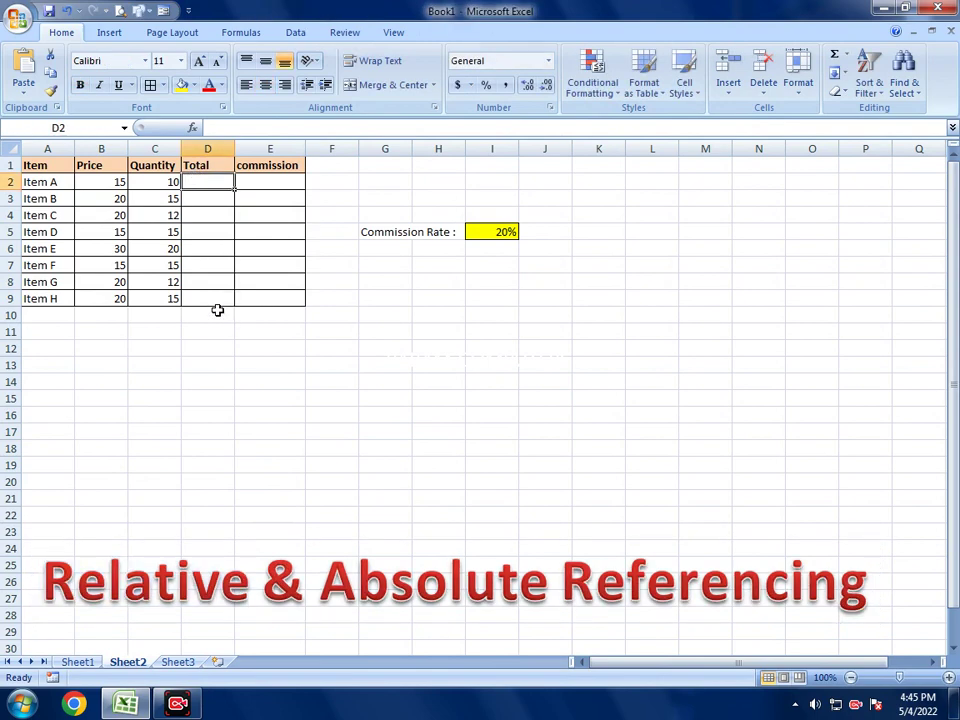
Step: Center the contents of the whole item table, cells A1:E9
left_click_drag(38, 164, 275, 298)
left_click(265, 84)
left_click(155, 232)
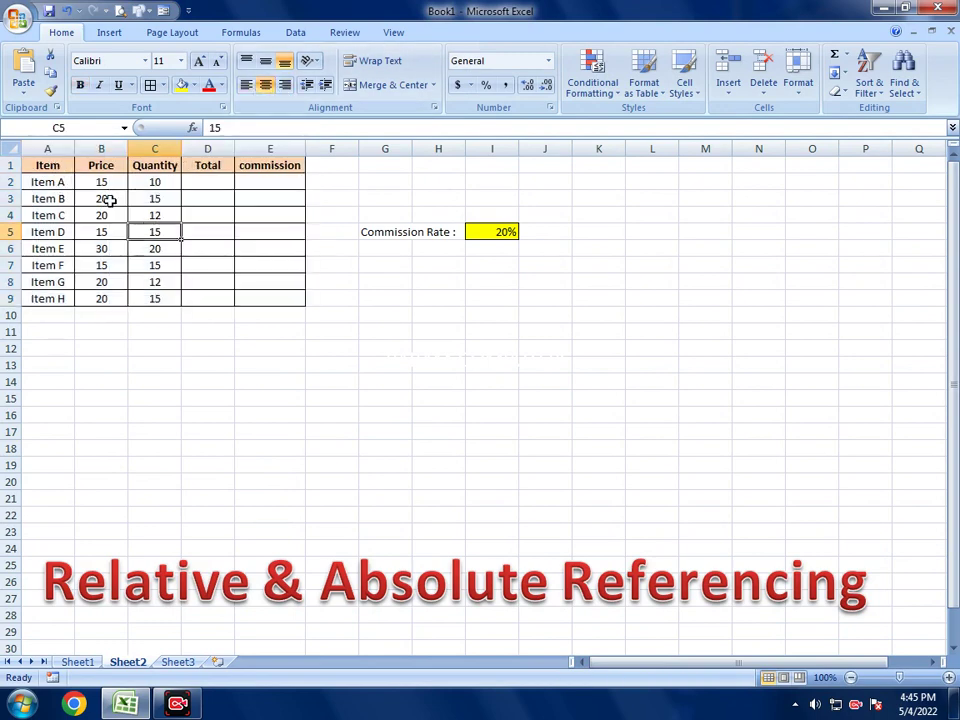
Step: Enter the formula =B2*C2 in D2 to multiply Item A's price by its quantity
left_click_drag(152, 183, 146, 297)
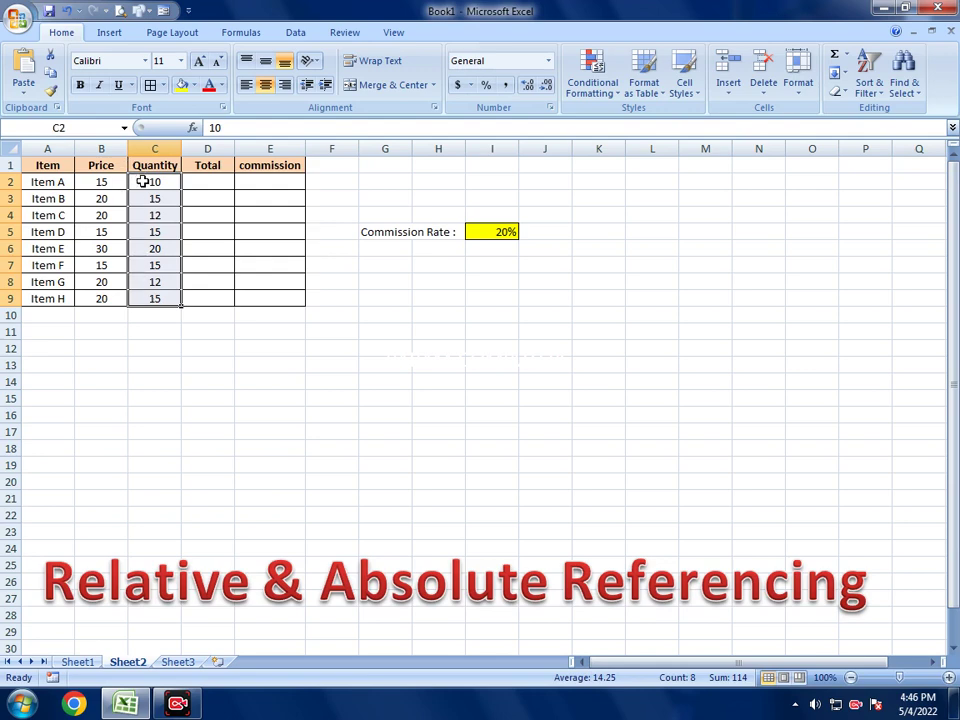
left_click_drag(122, 186, 120, 298)
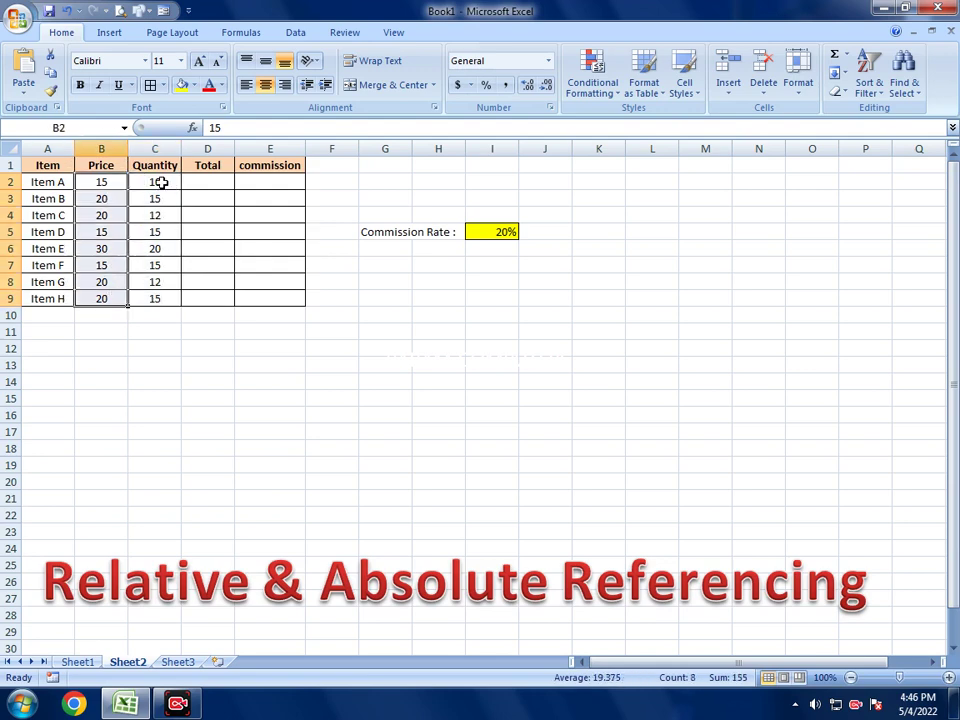
left_click(161, 182)
left_click(200, 182)
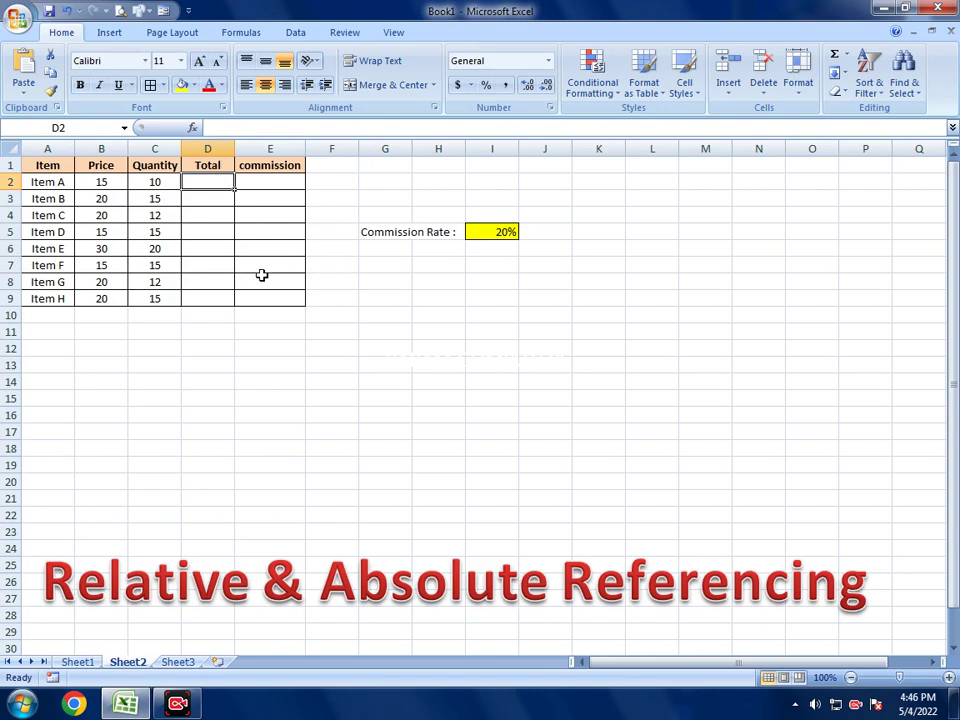
type("=")
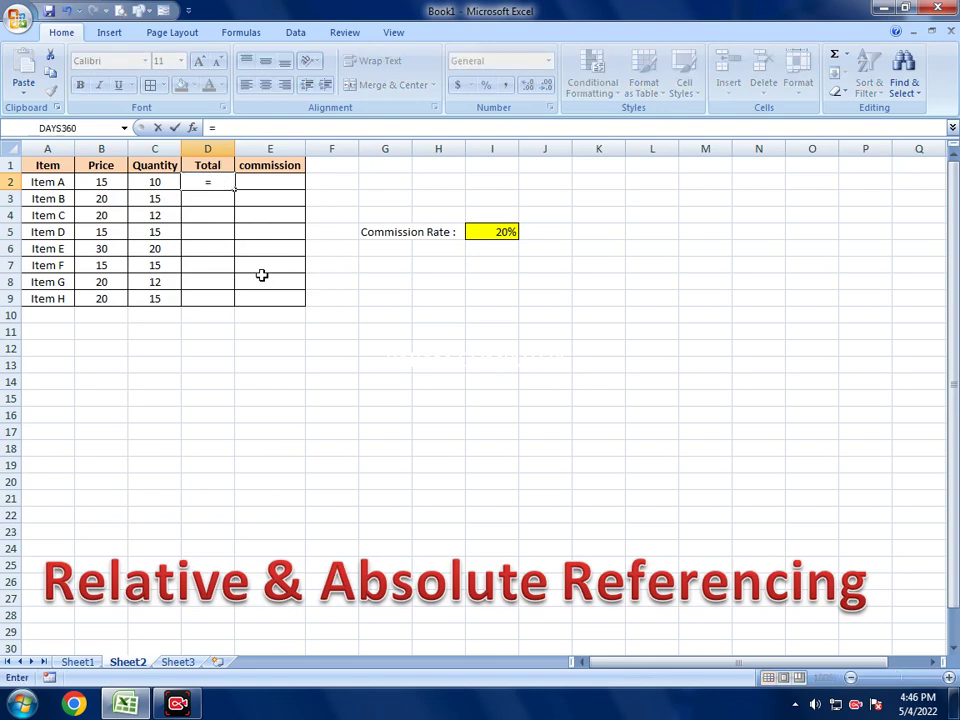
left_click(101, 178)
type("*")
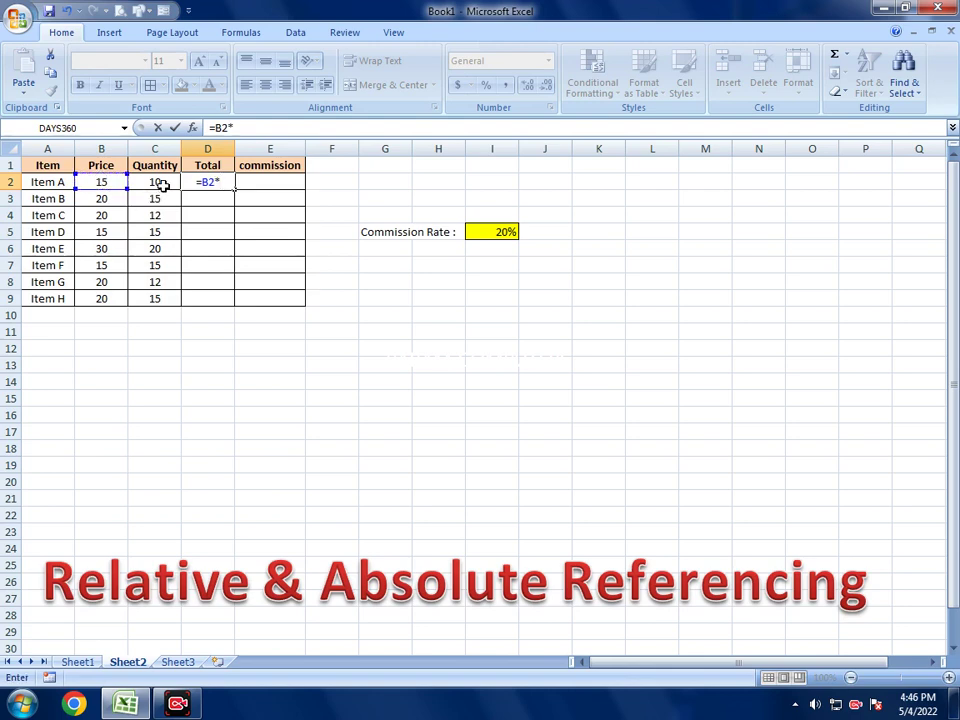
left_click(159, 184)
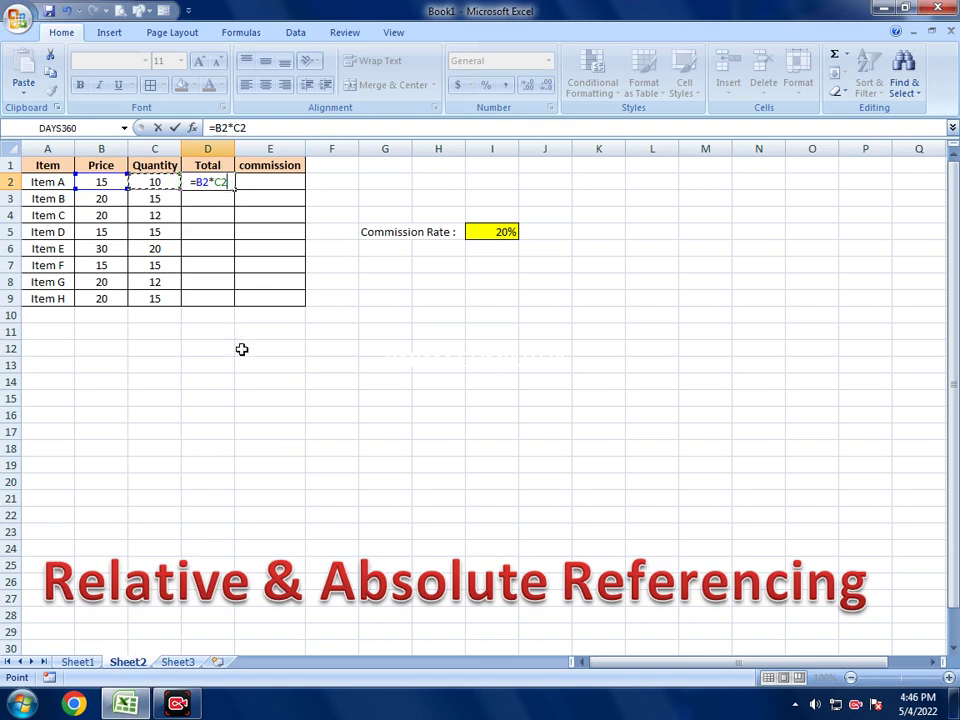
key("Return")
Step: Fill the Total formula from D2 down to D9
scroll(244, 362, "up", 7)
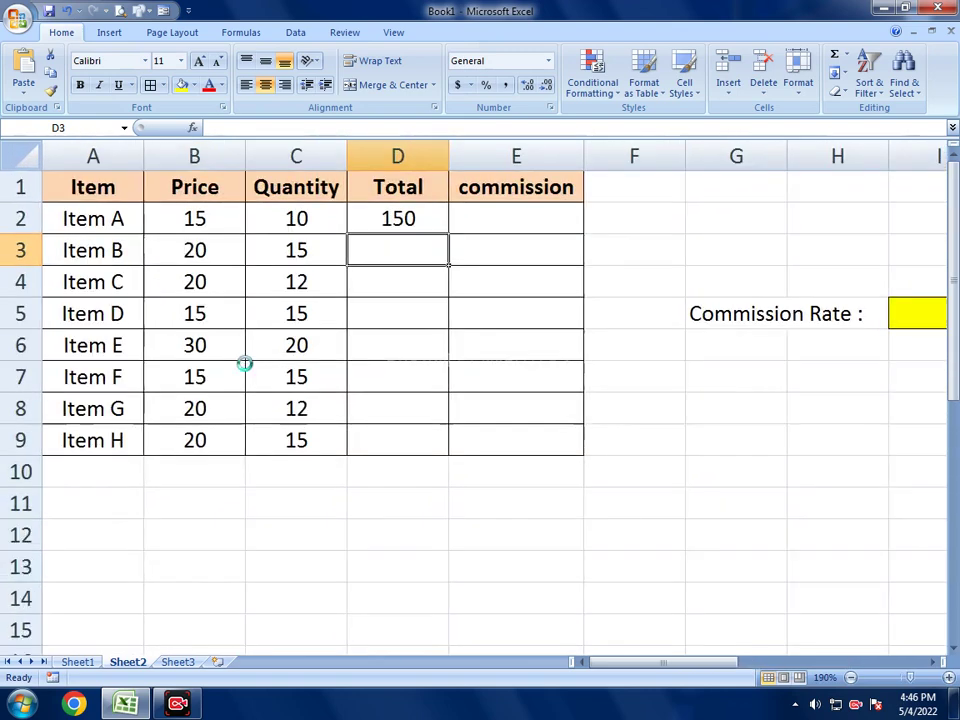
left_click(451, 217)
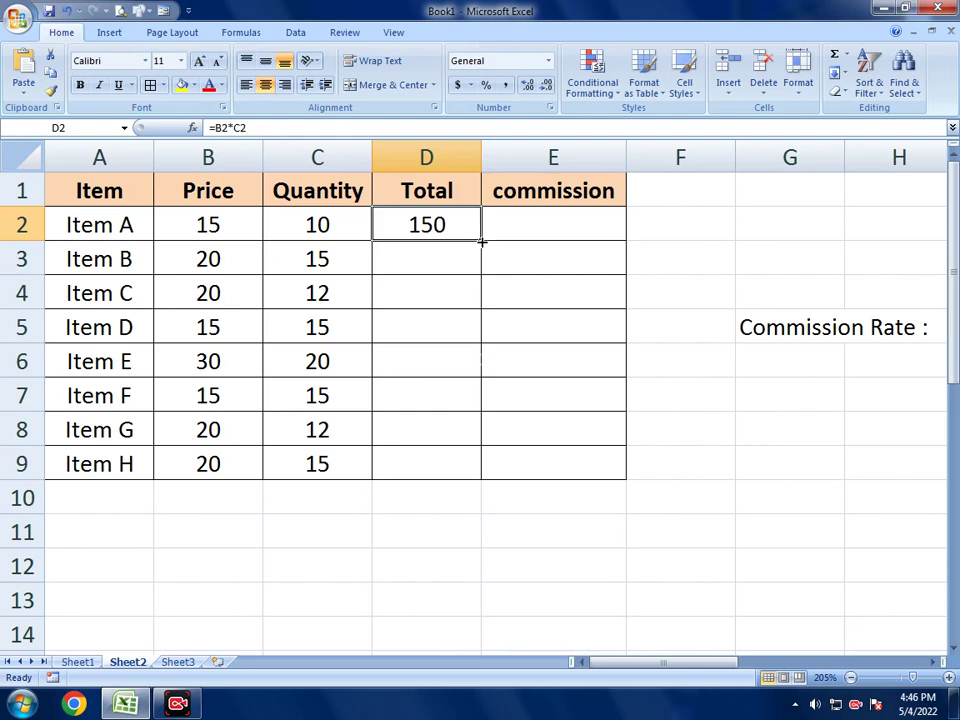
left_click_drag(481, 241, 465, 474)
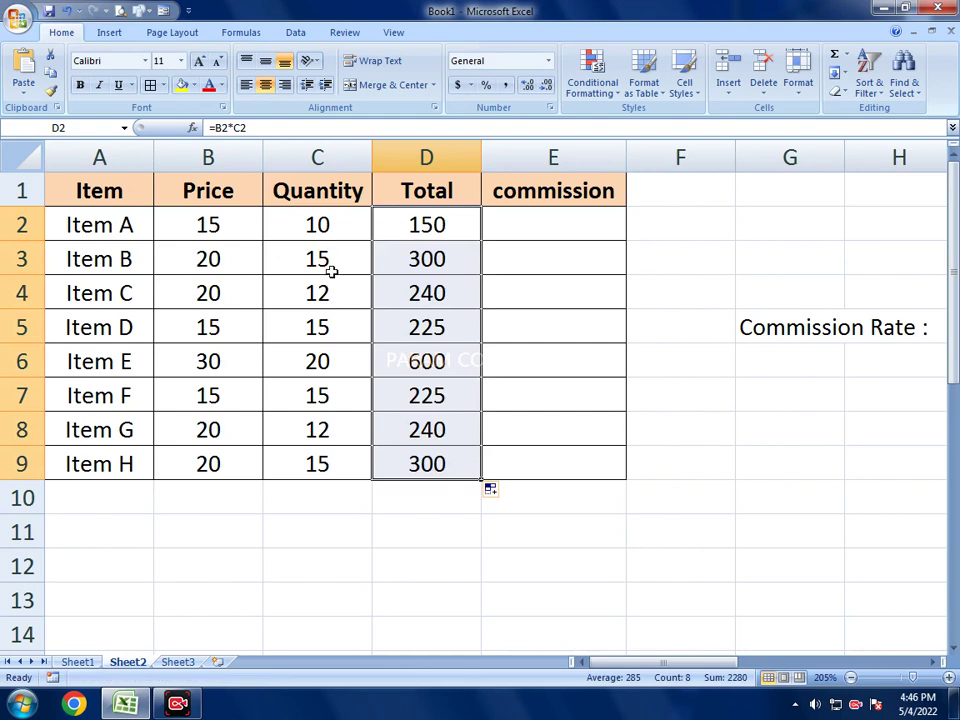
Step: Examine the formulas in the Total cells from D2 down to see how their relative references shift by row
left_click(420, 222)
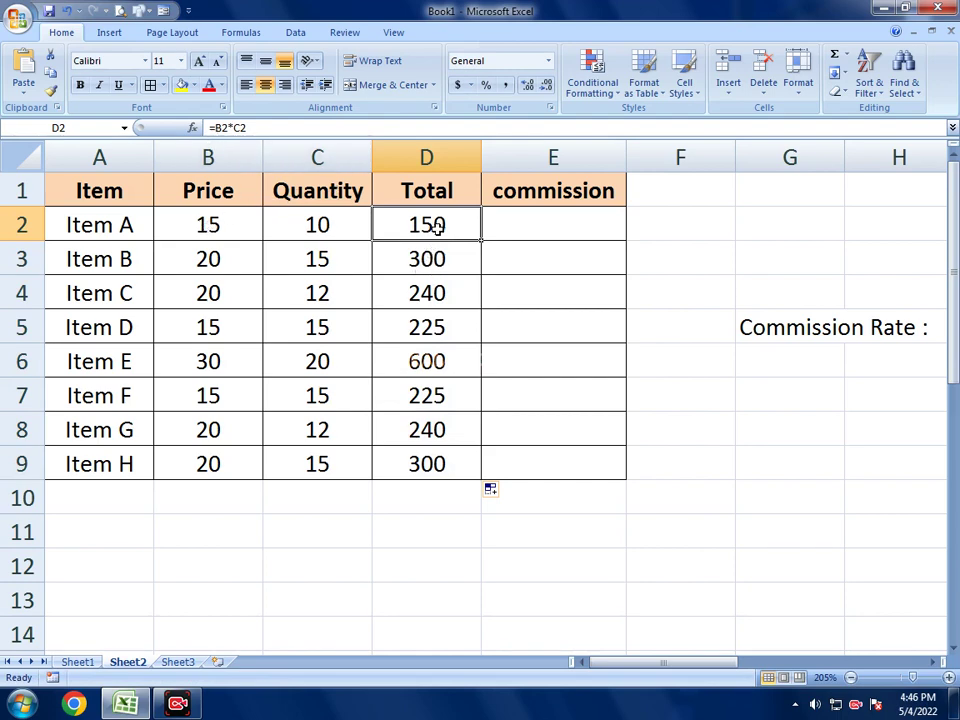
left_click(414, 253)
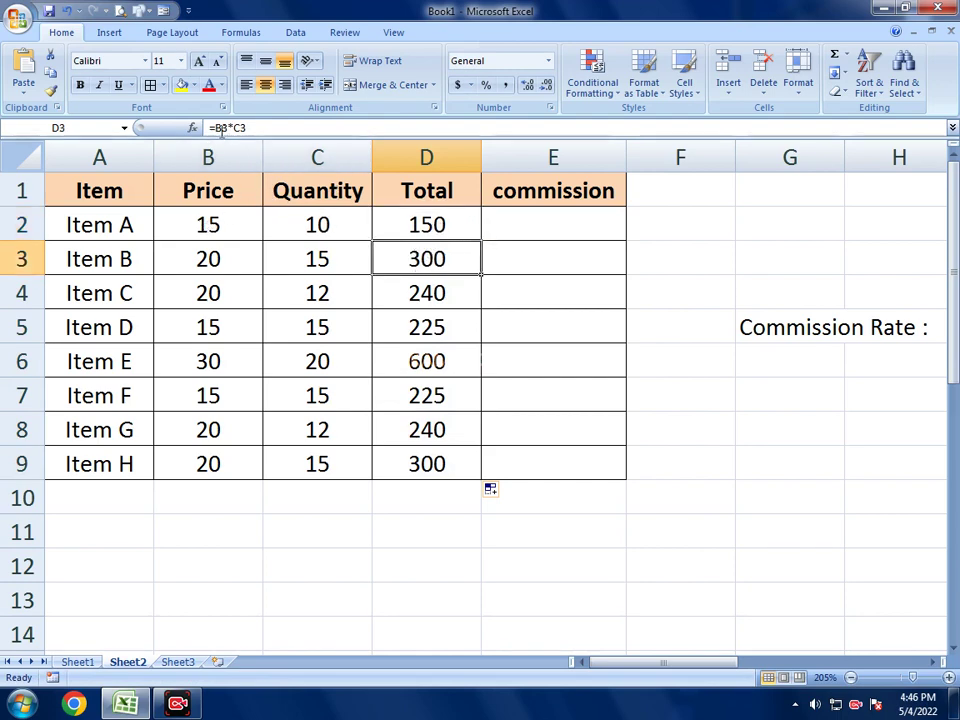
left_click(409, 293)
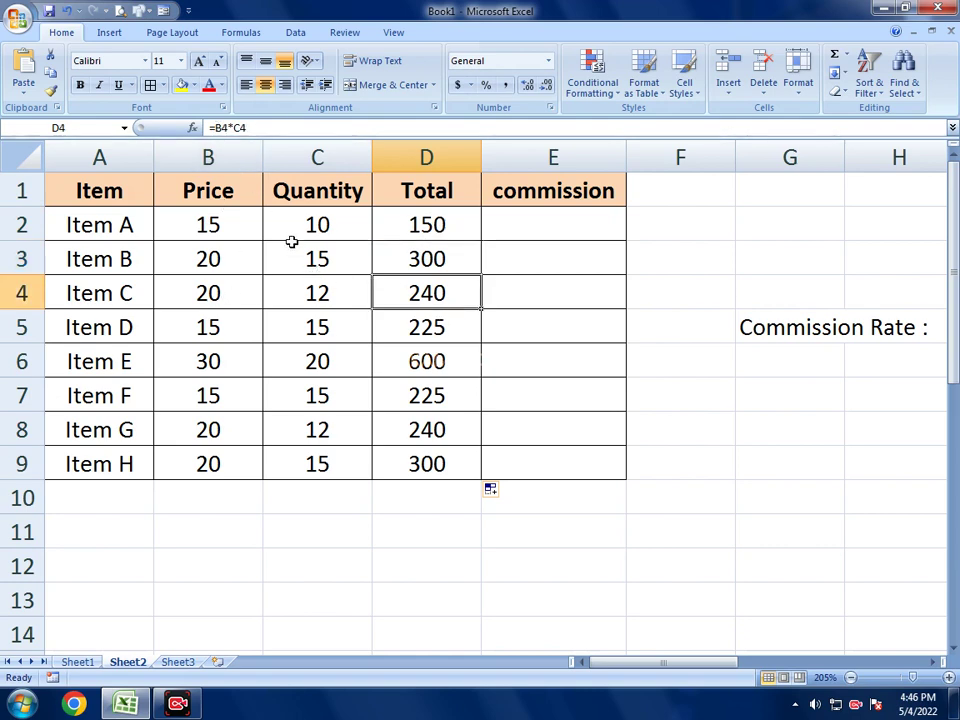
left_click(416, 336)
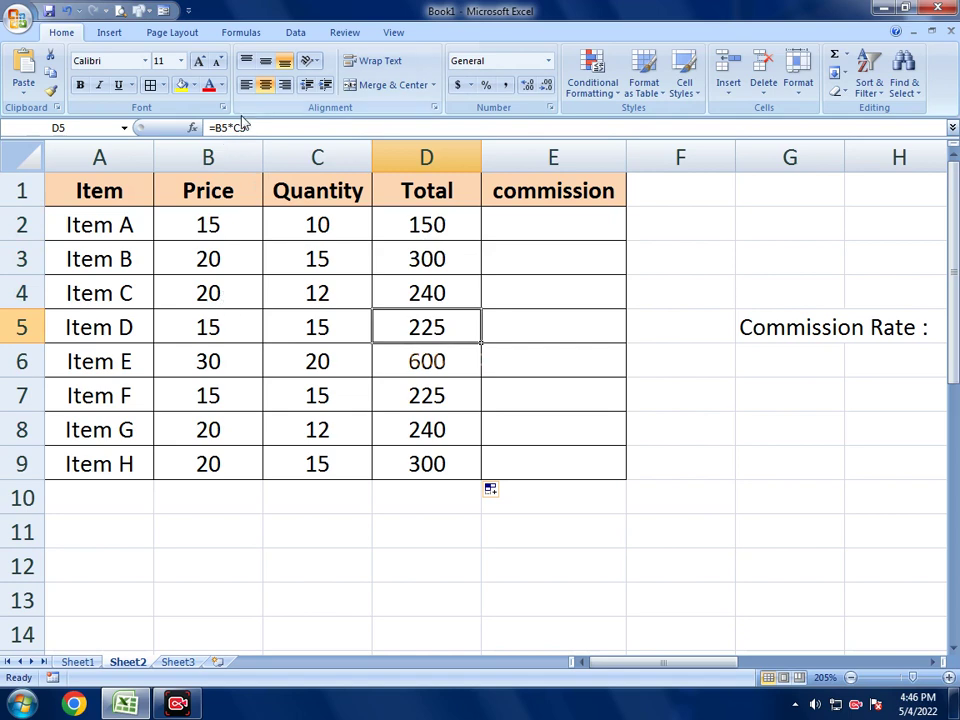
left_click(428, 226)
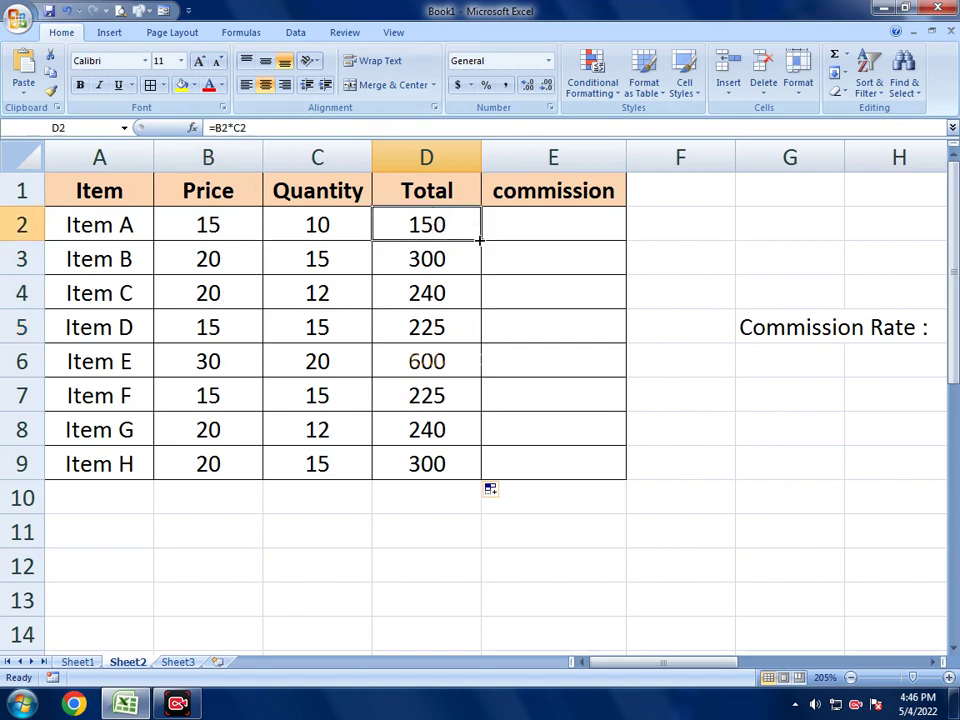
left_click_drag(480, 240, 462, 467)
left_click(429, 222)
left_click(435, 260)
left_click(435, 294)
left_click(435, 328)
left_click(435, 360)
left_click(436, 397)
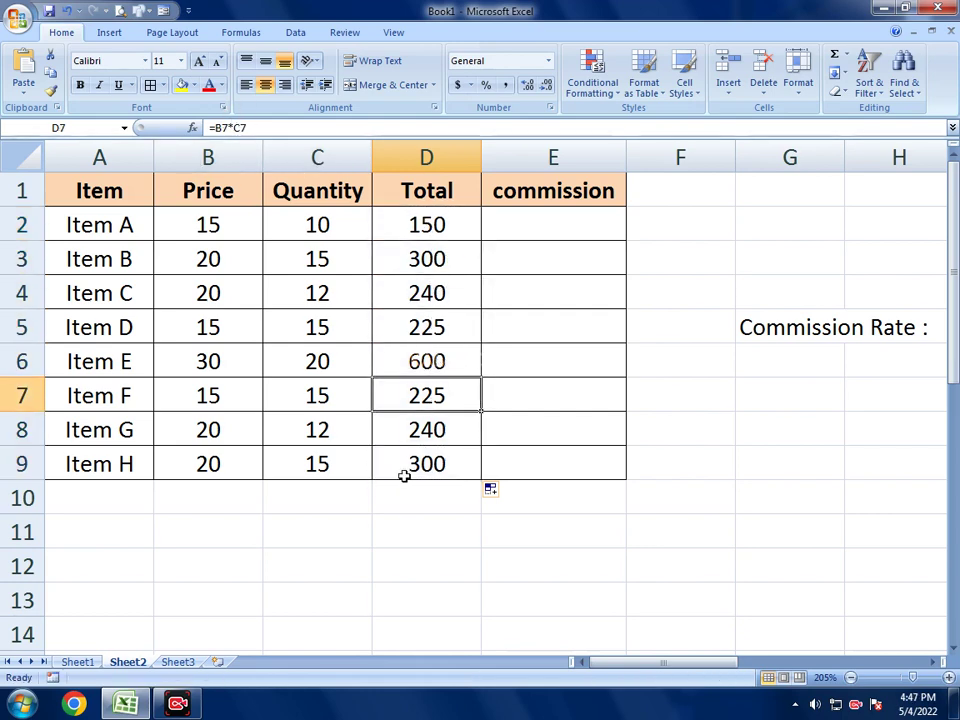
Step: Enter the formula =D2*20% in E2 as Item A's commission
scroll(327, 364, "down", 6, "ctrl")
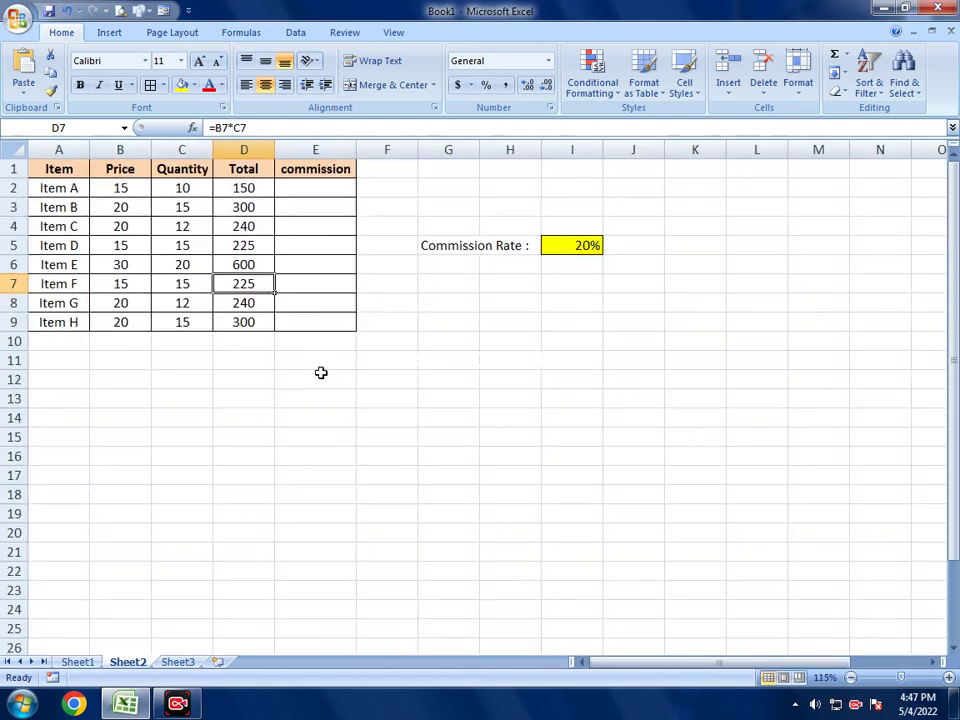
scroll(319, 380, "down", 1, "ctrl")
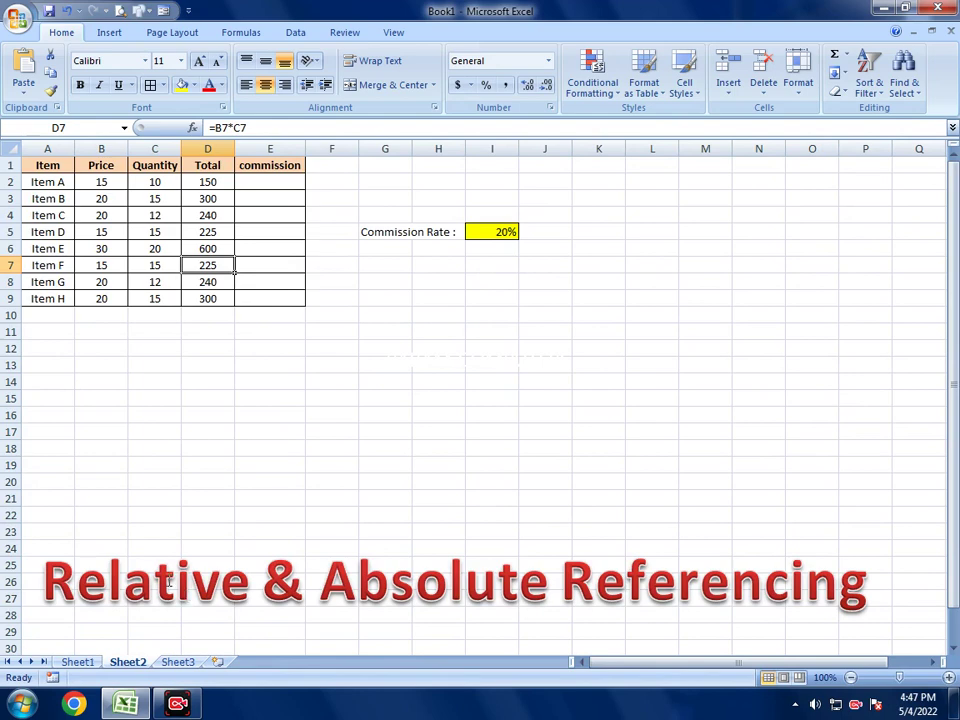
left_click(268, 182)
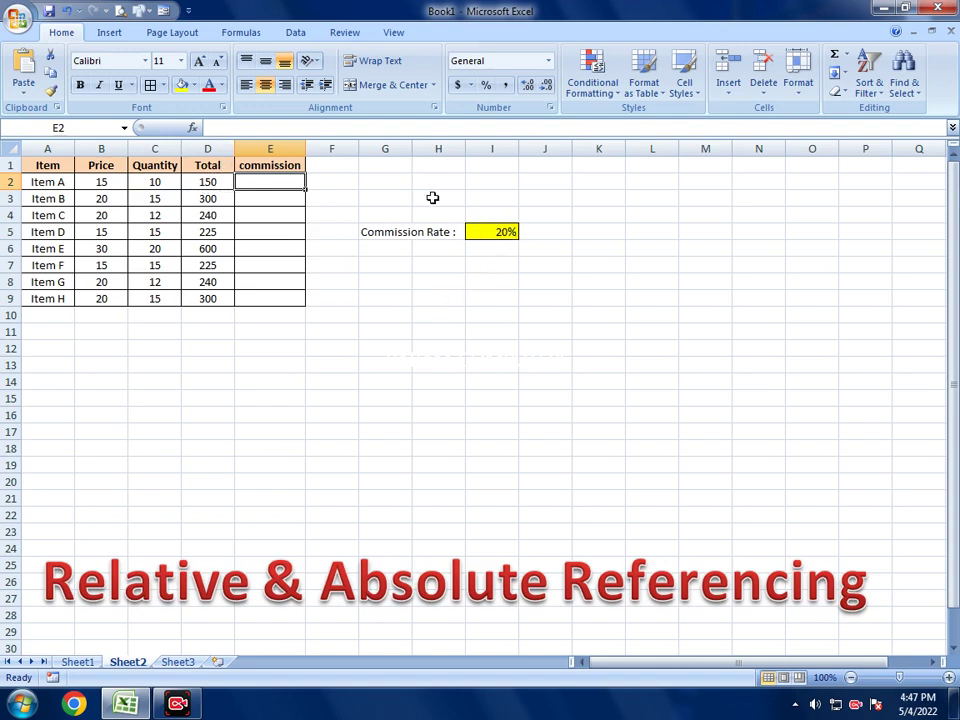
type("=")
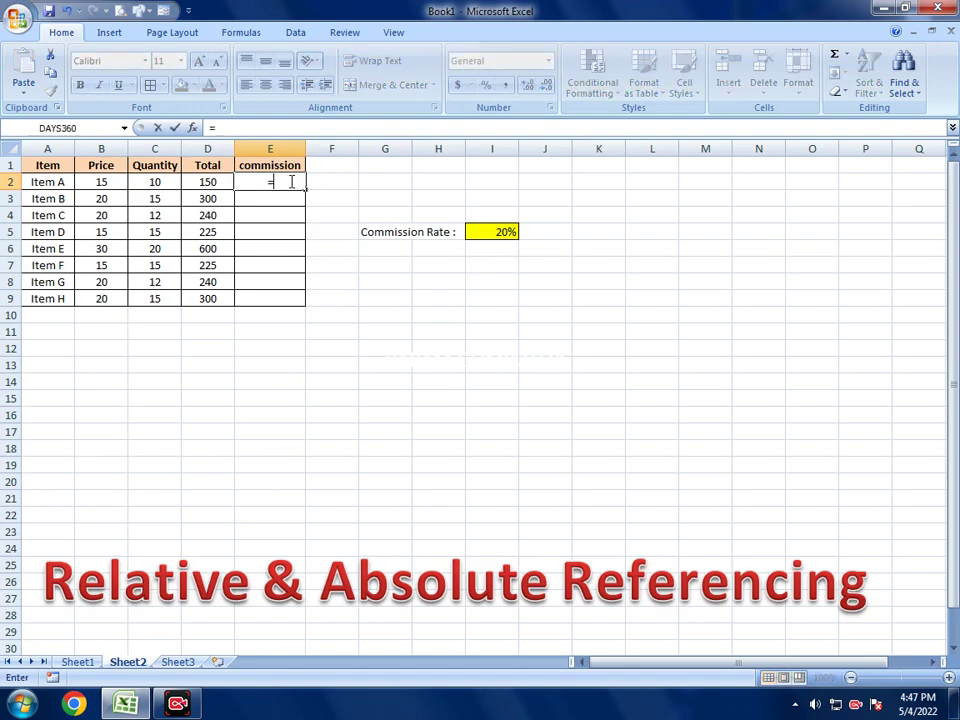
type("D2")
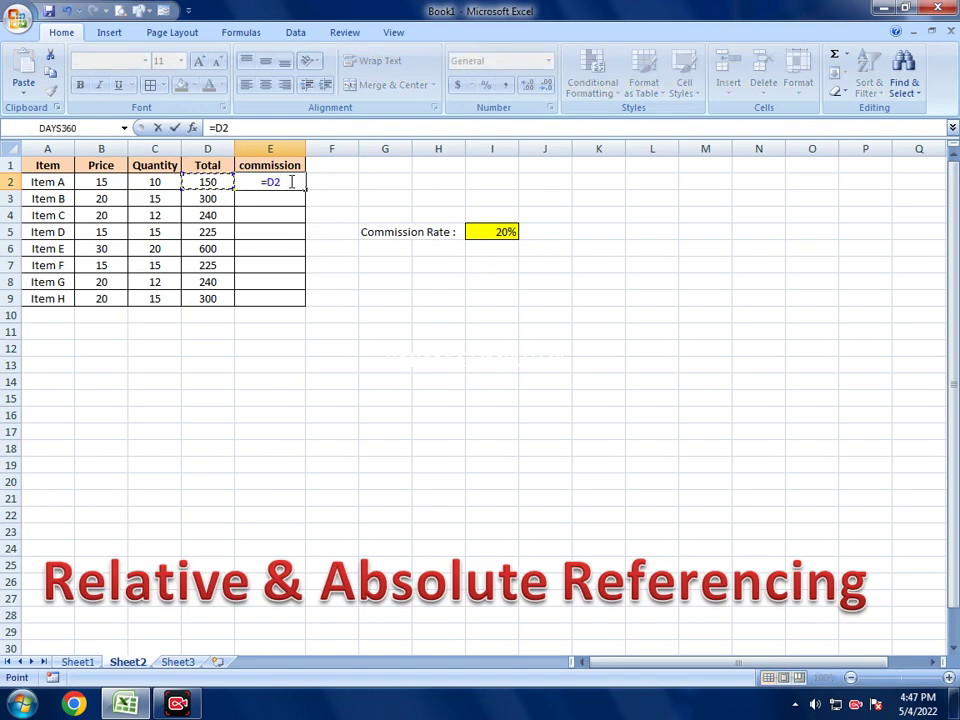
type("*20%")
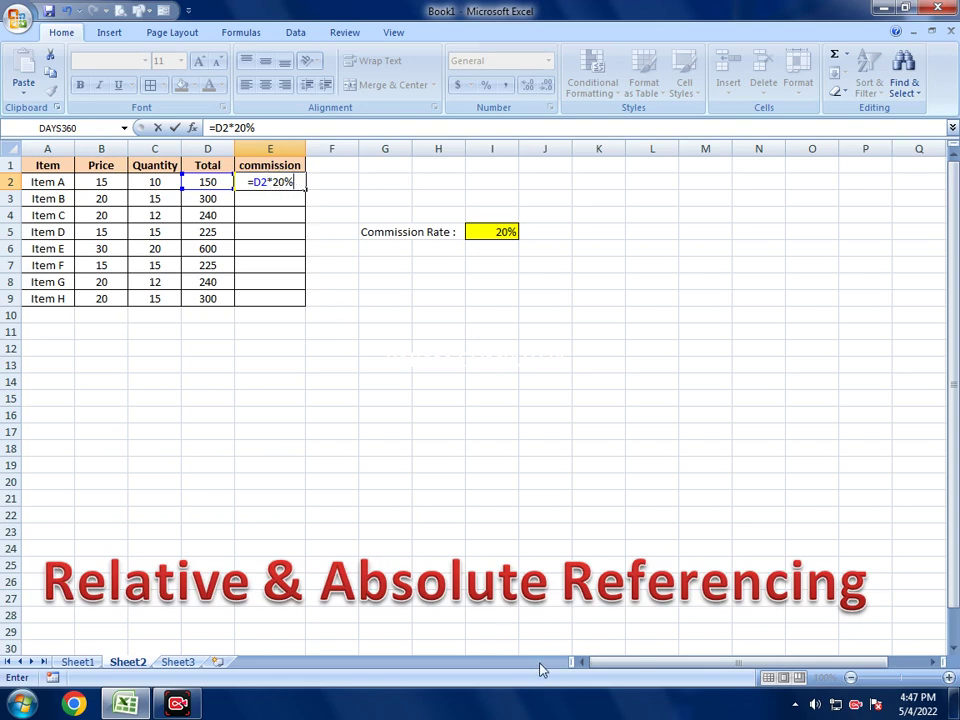
key("Return")
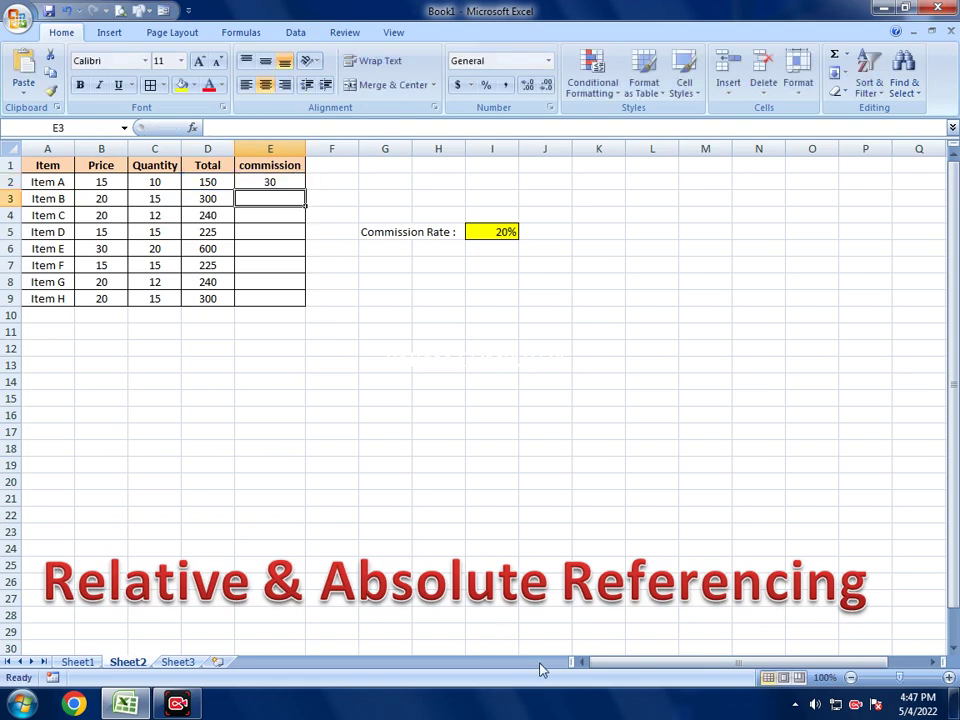
Step: Set the commission rate in I5 to 15%
left_click(298, 182)
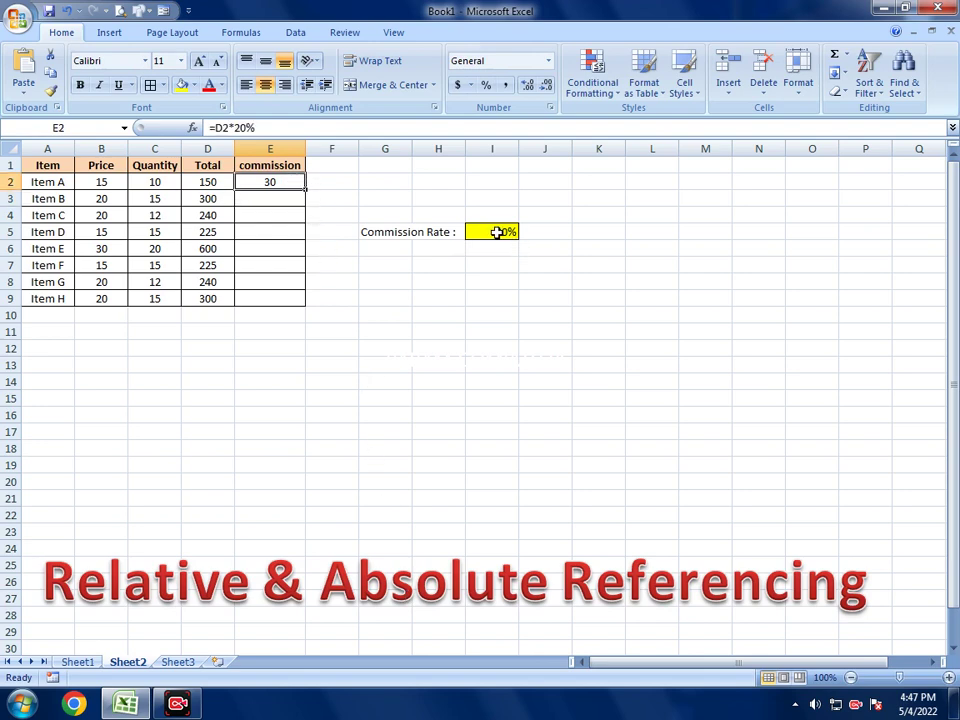
left_click(497, 231)
type("15")
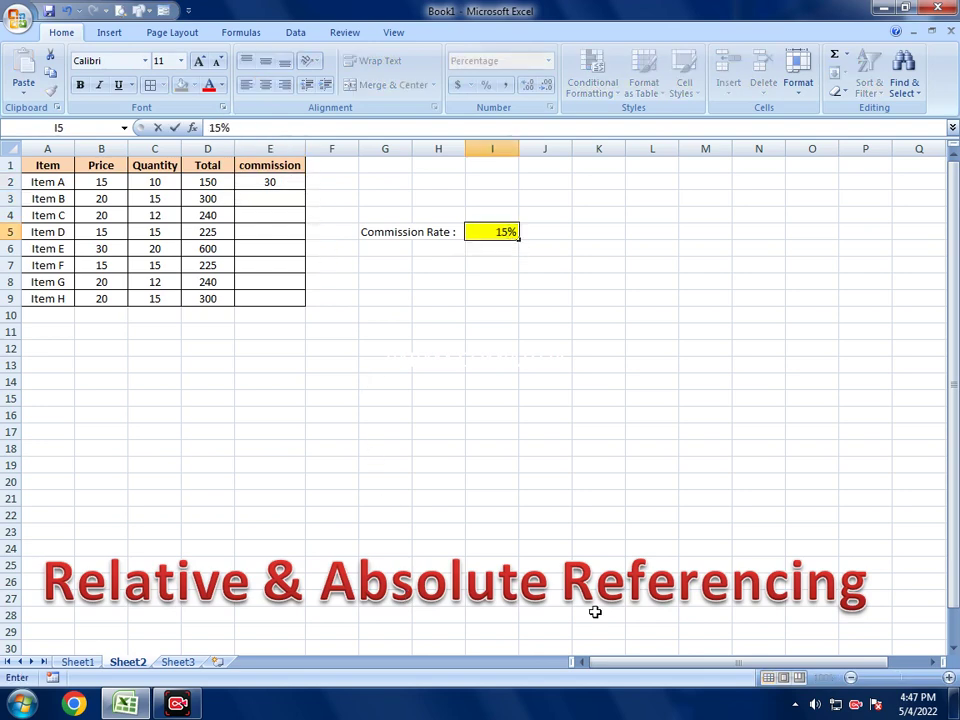
key("Return")
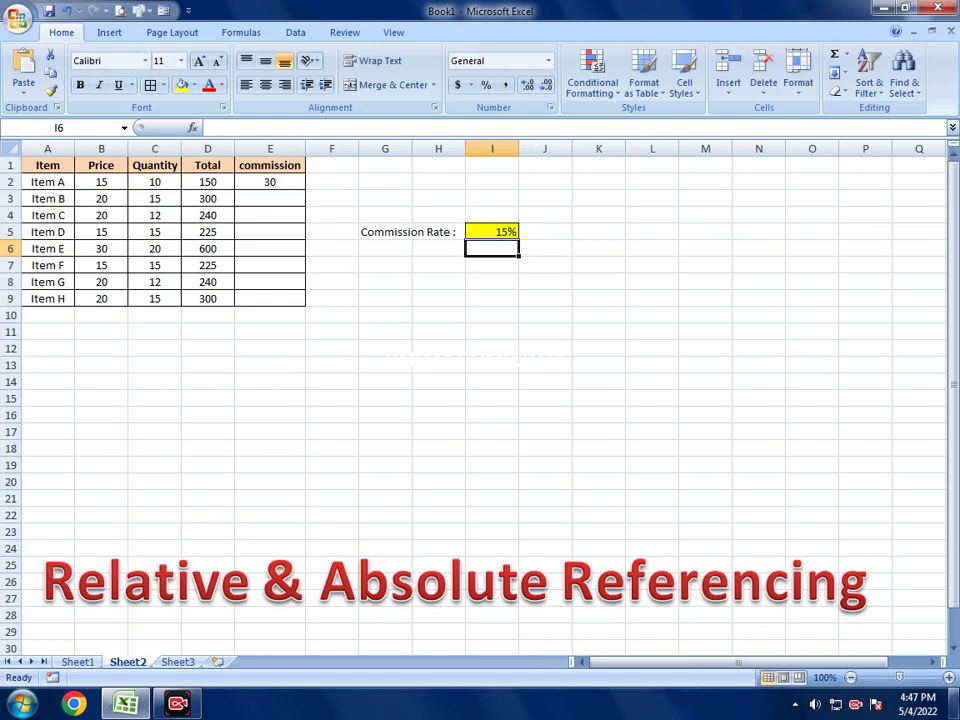
left_click(497, 230)
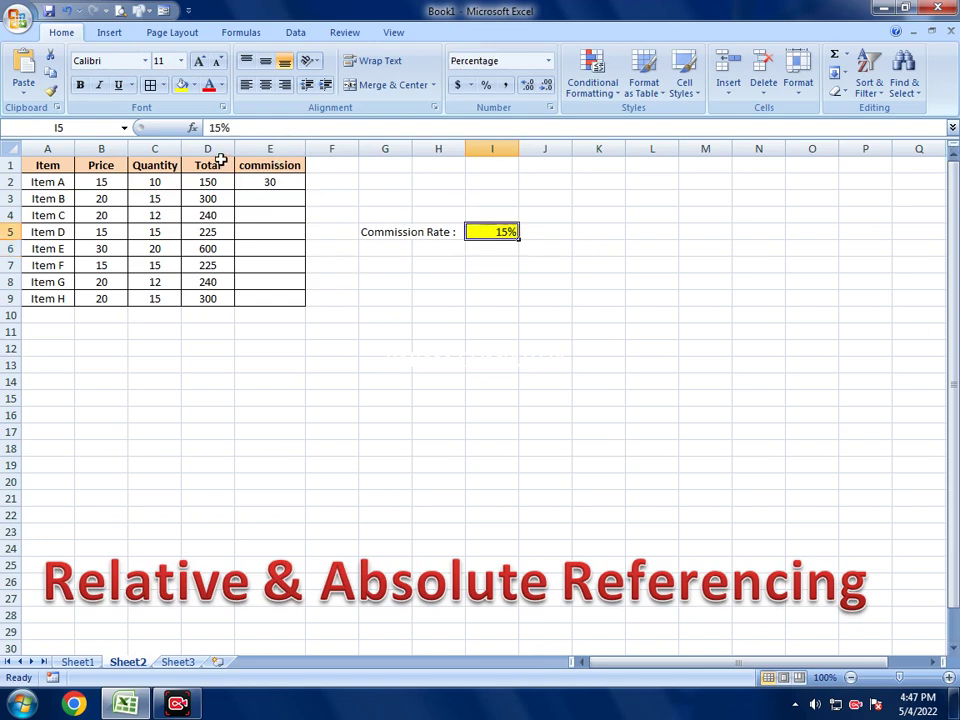
Step: Replace the fixed percentage in E2's formula with a reference to the rate cell, making it =D2*I5
left_click(288, 181)
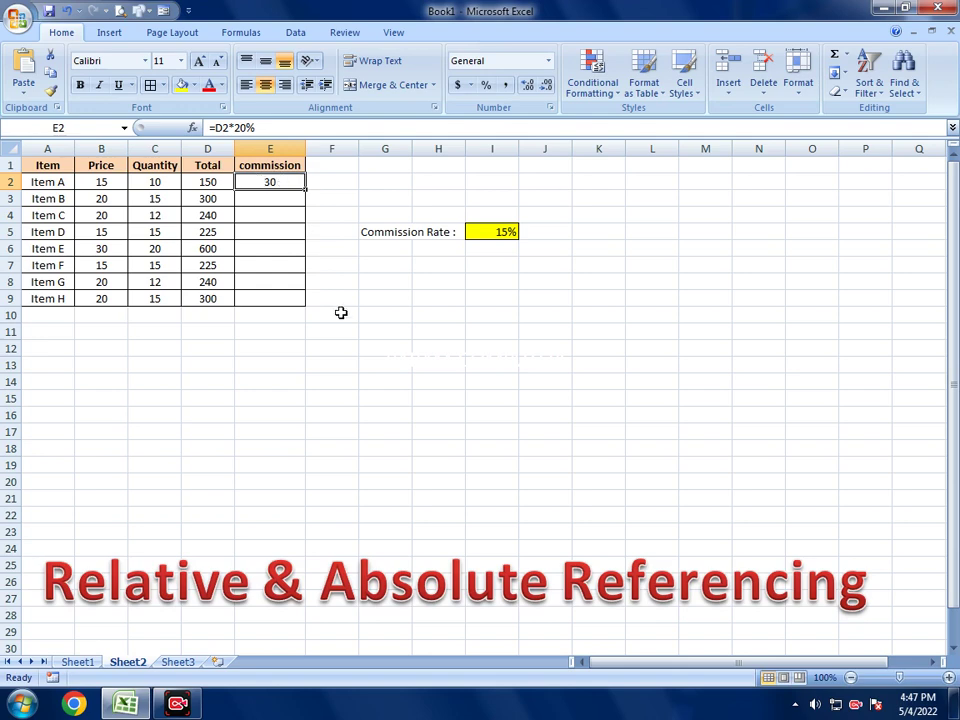
key("F2")
key("BackSpace")
key("BackSpace")
key("BackSpace")
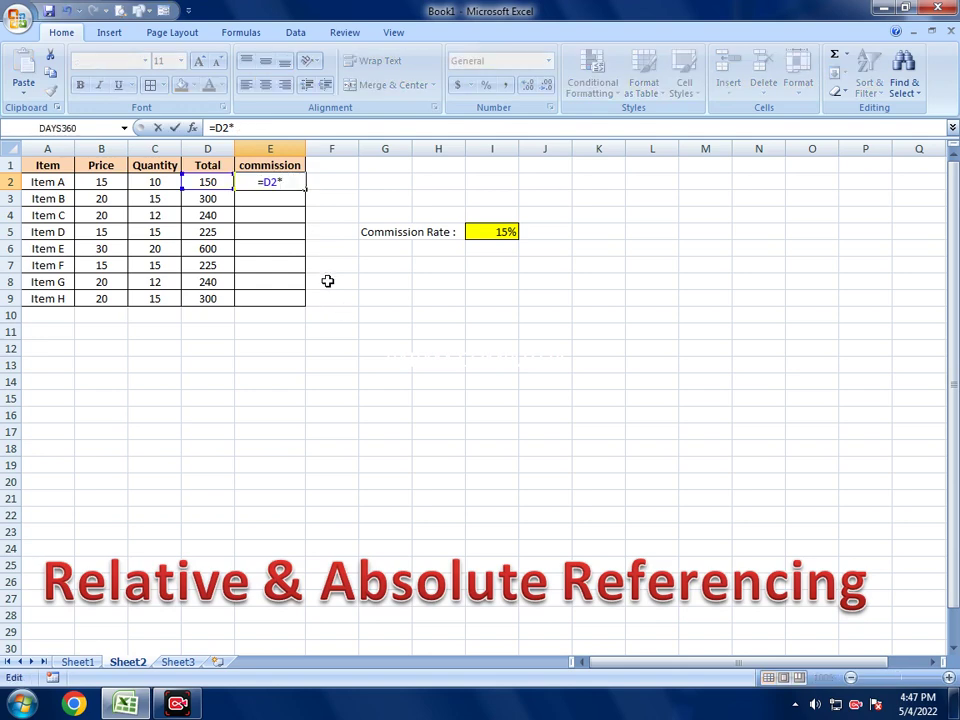
left_click(497, 232)
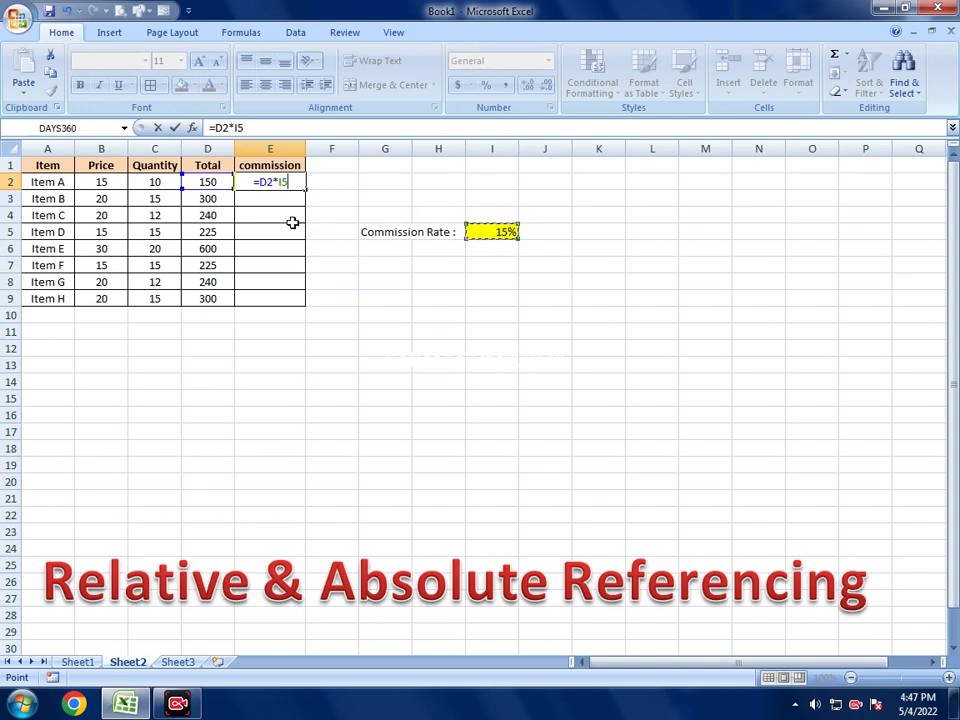
key("ctrl+Return")
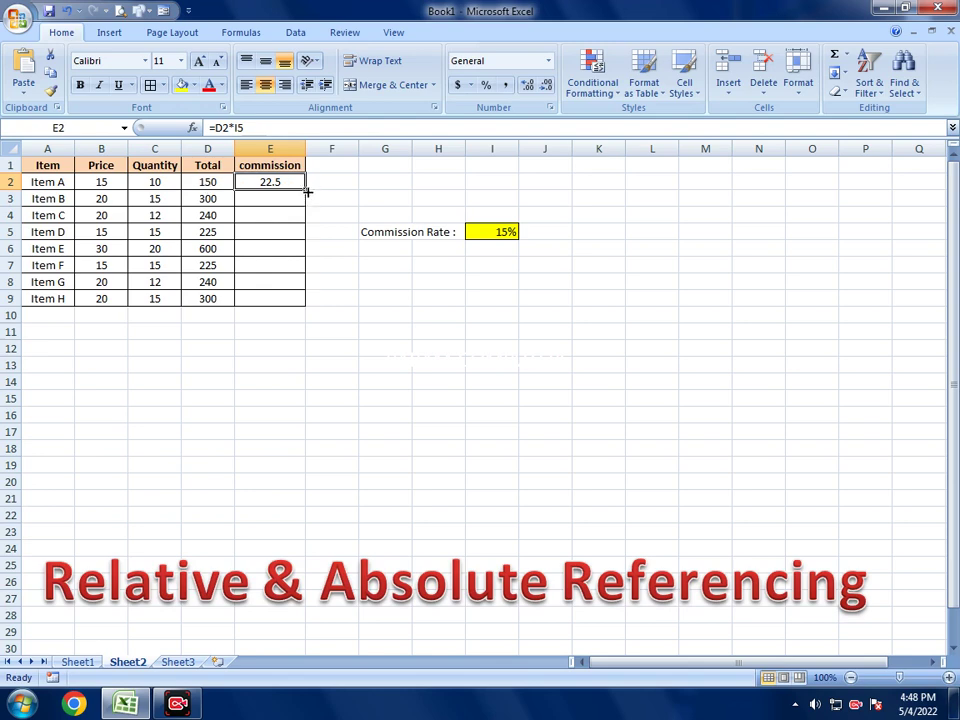
Step: Fill the commission formula from E2 down to E9 and check the copied formula in E3
left_click(208, 181)
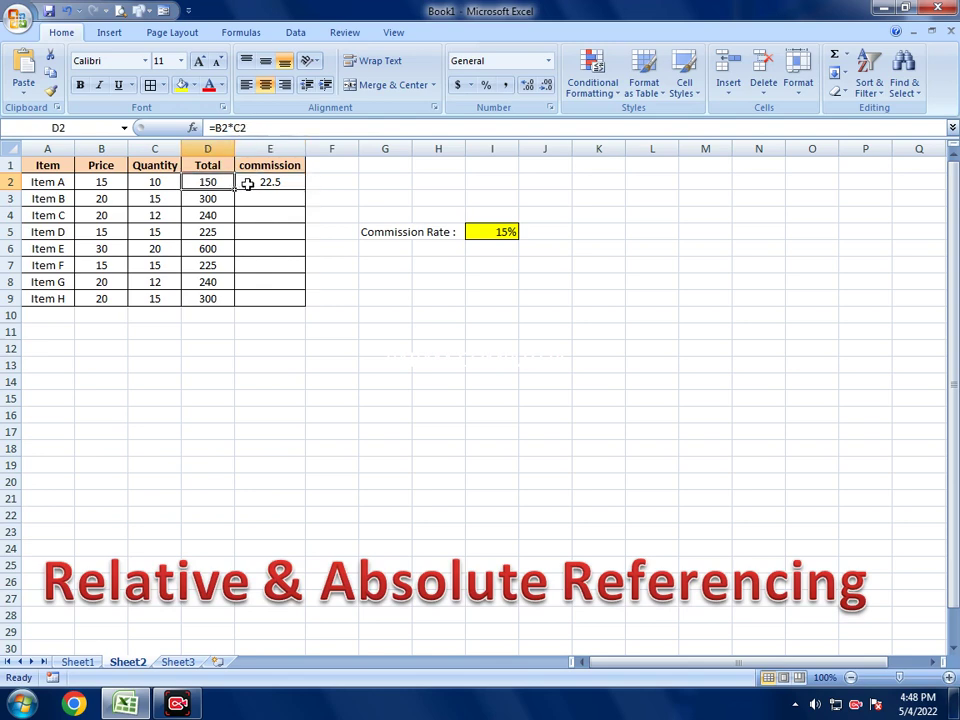
left_click(265, 182)
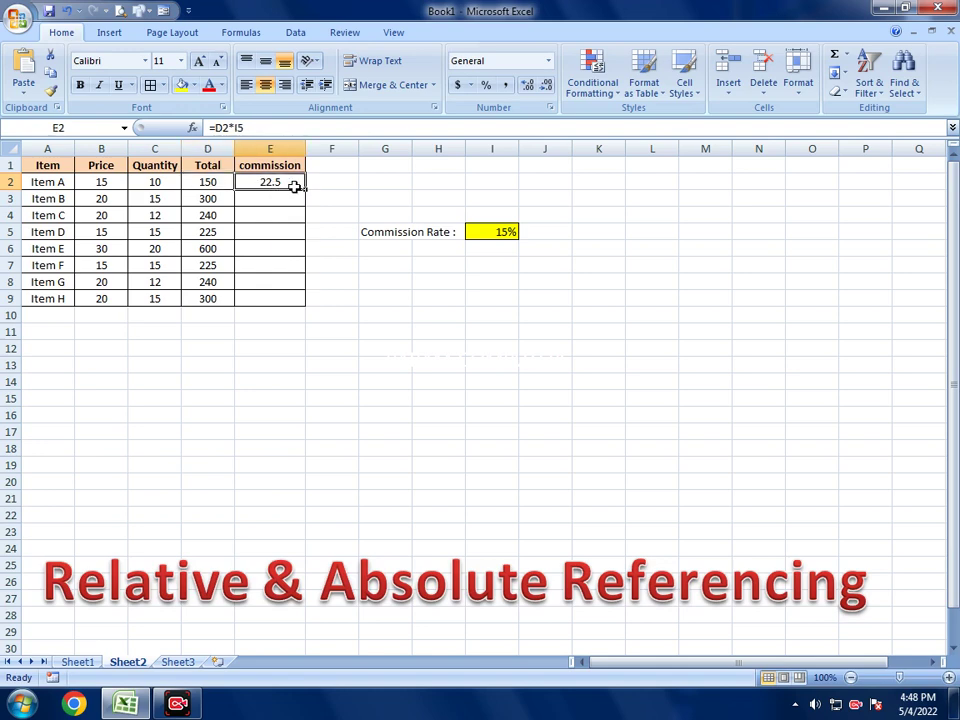
left_click_drag(305, 191, 304, 302)
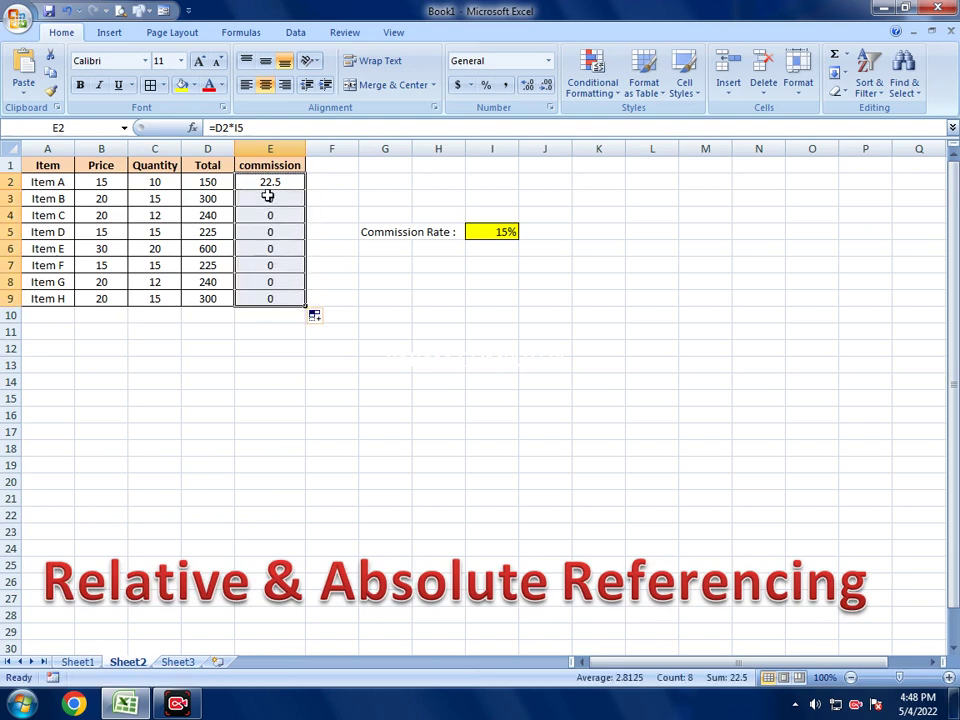
left_click(268, 197)
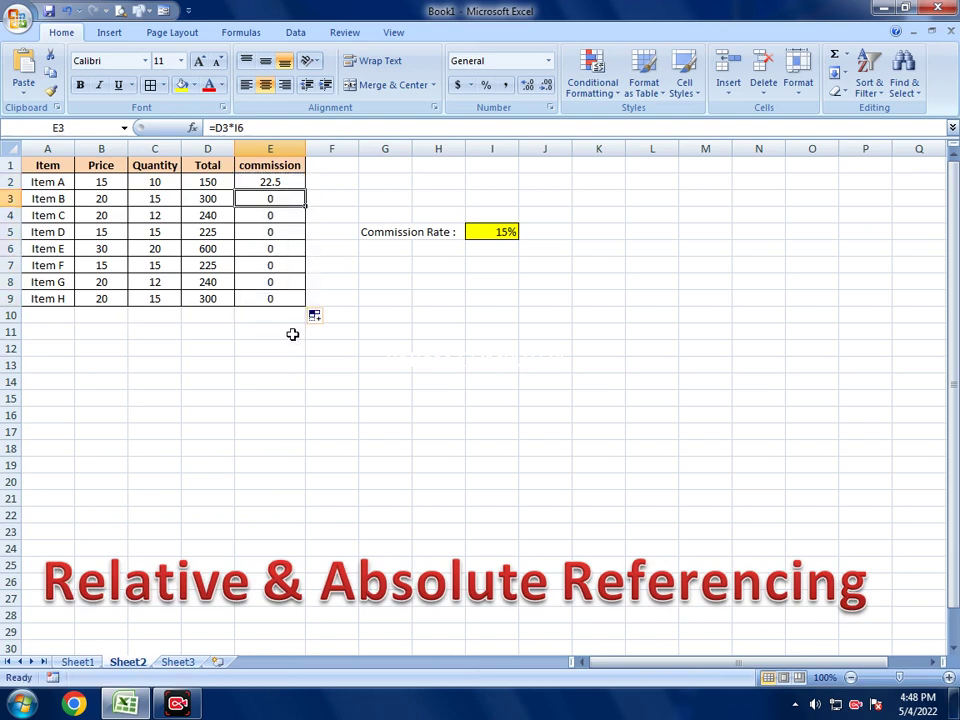
Step: Compare the commission formulas in E2 and E3 with the cell below the commission rate
key("Up")
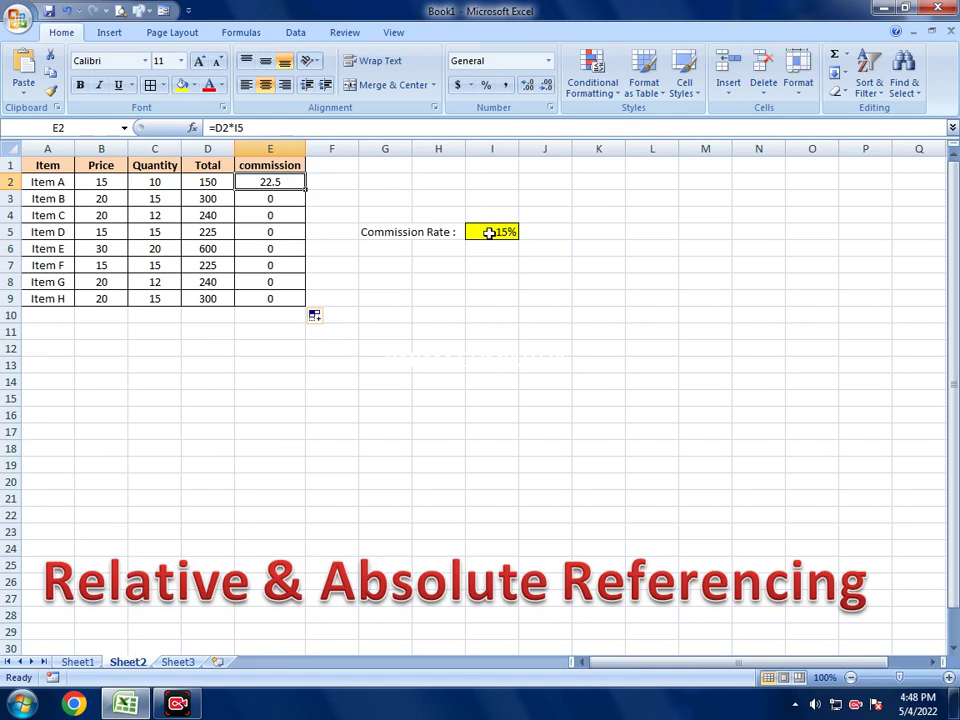
left_click(276, 199)
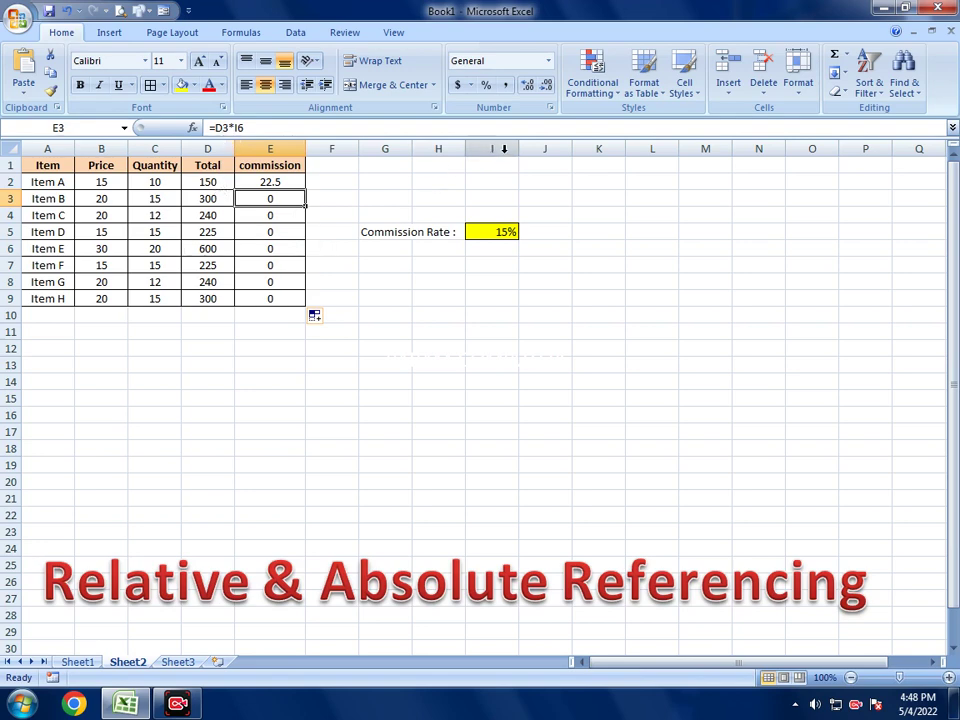
left_click(494, 248)
left_click(286, 193)
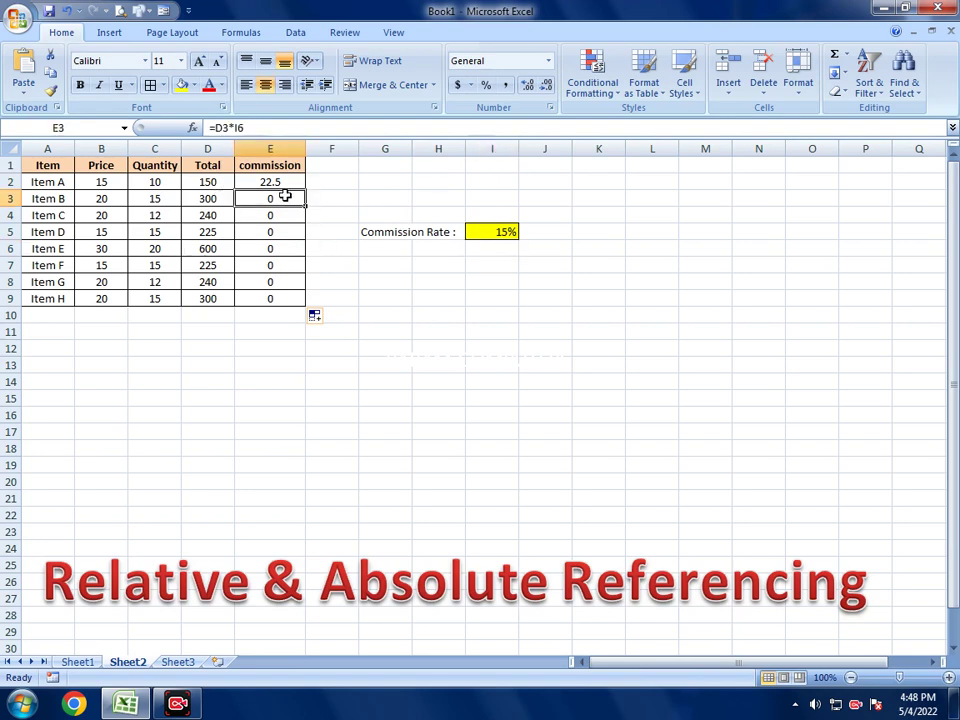
Step: Trace the precedents of the commission formulas in E3 and E4, and remove the tracer arrows
left_click(241, 33)
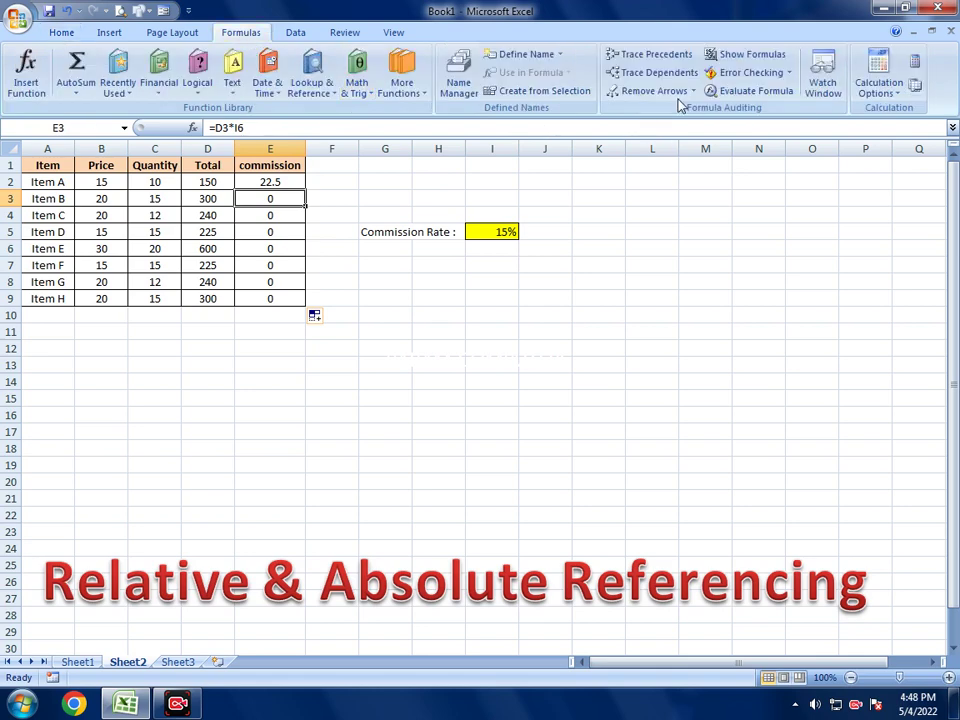
left_click(657, 56)
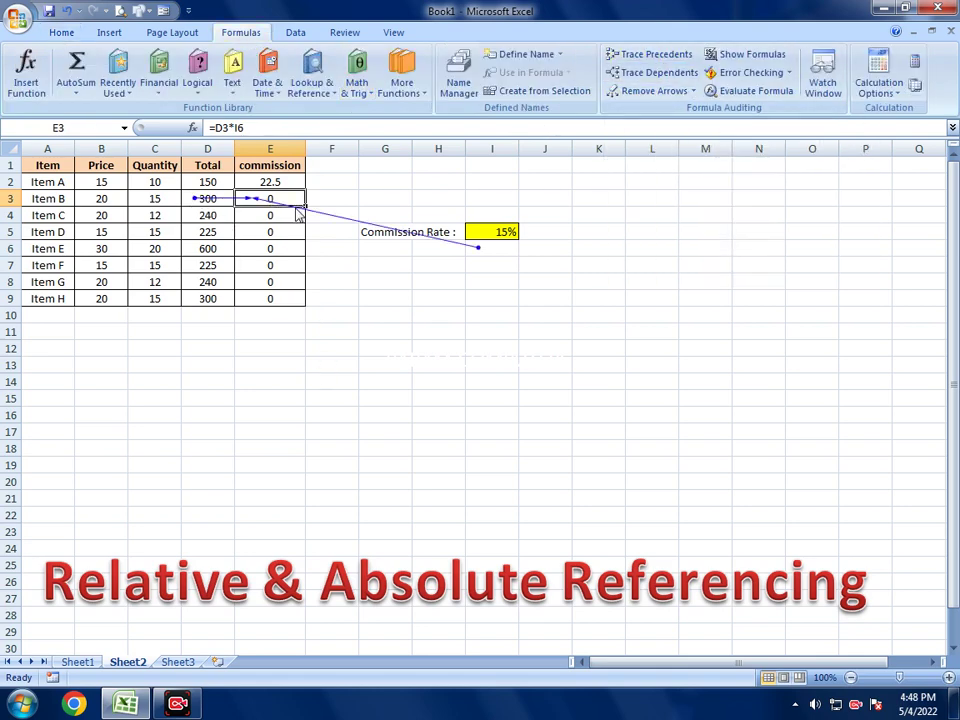
left_click(265, 215)
left_click(615, 54)
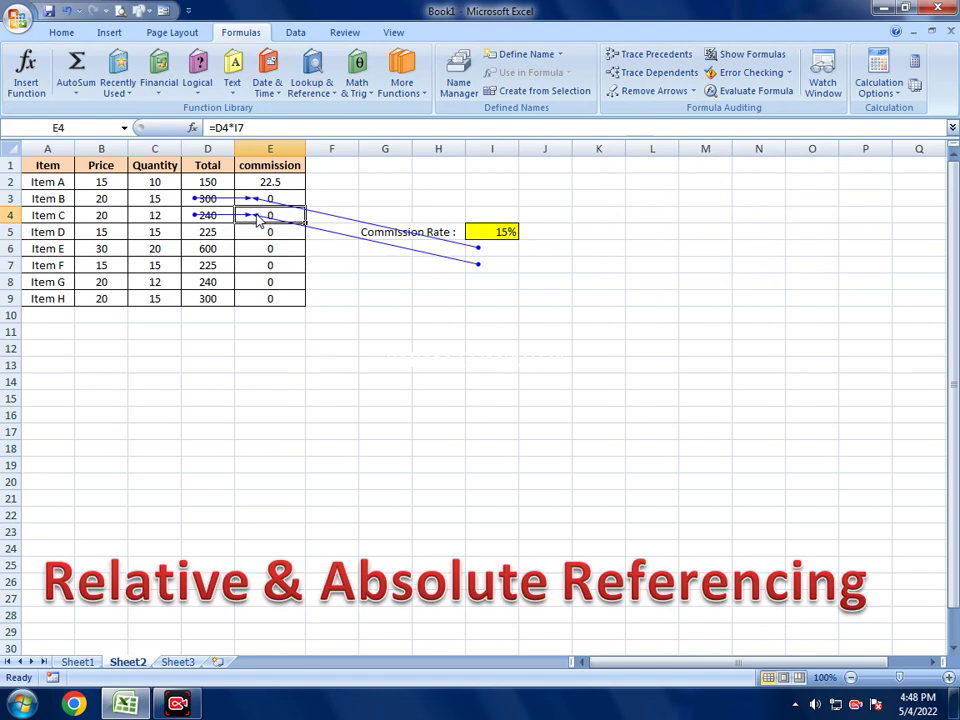
left_click(643, 91)
Step: Make the rate reference in E2 absolute, giving =D2*$I$5, and fill the formula down to E9
left_click(287, 184)
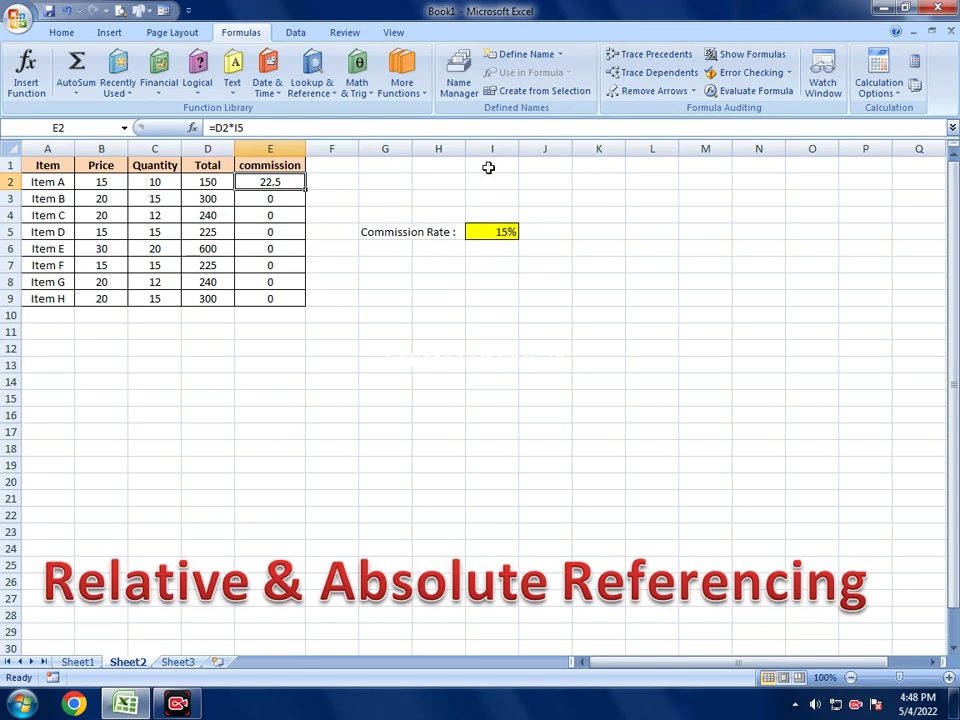
double_click(285, 182)
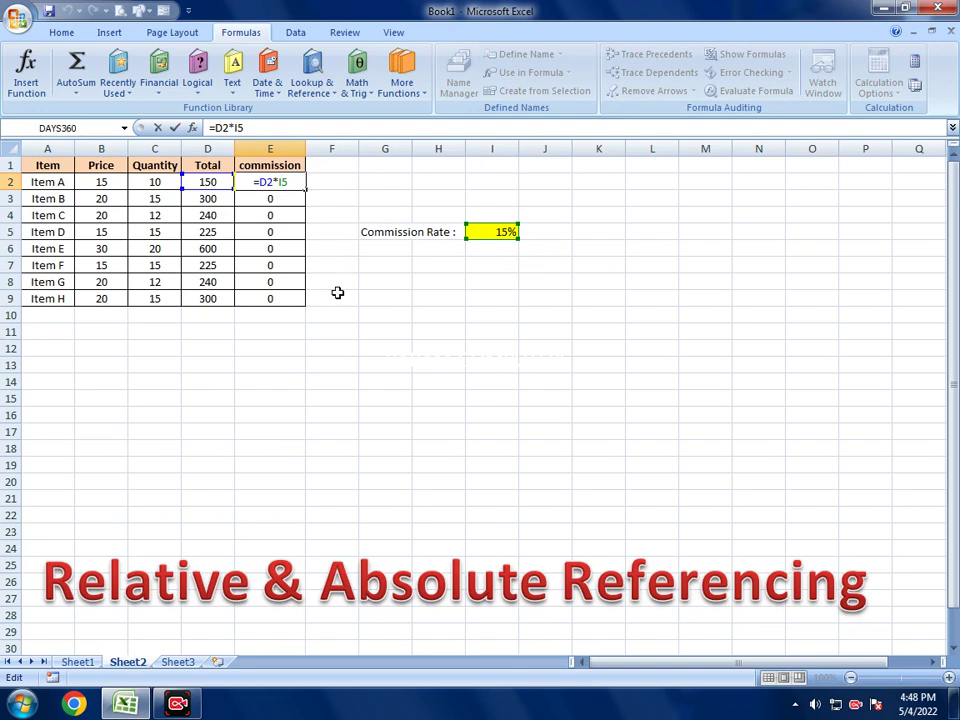
key("F4")
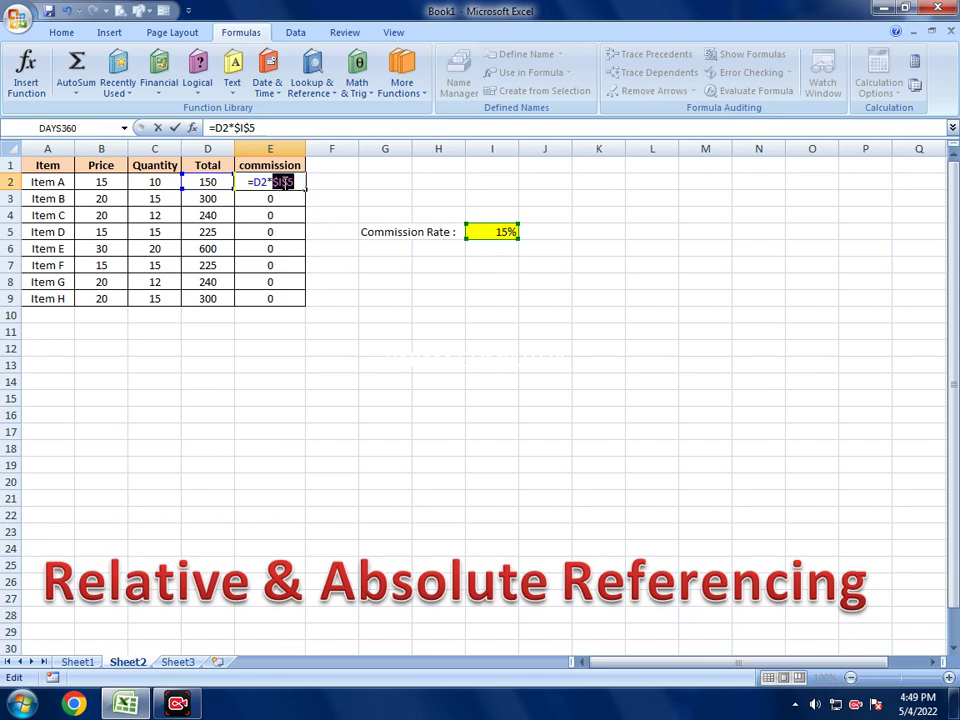
key("Return")
left_click(284, 182)
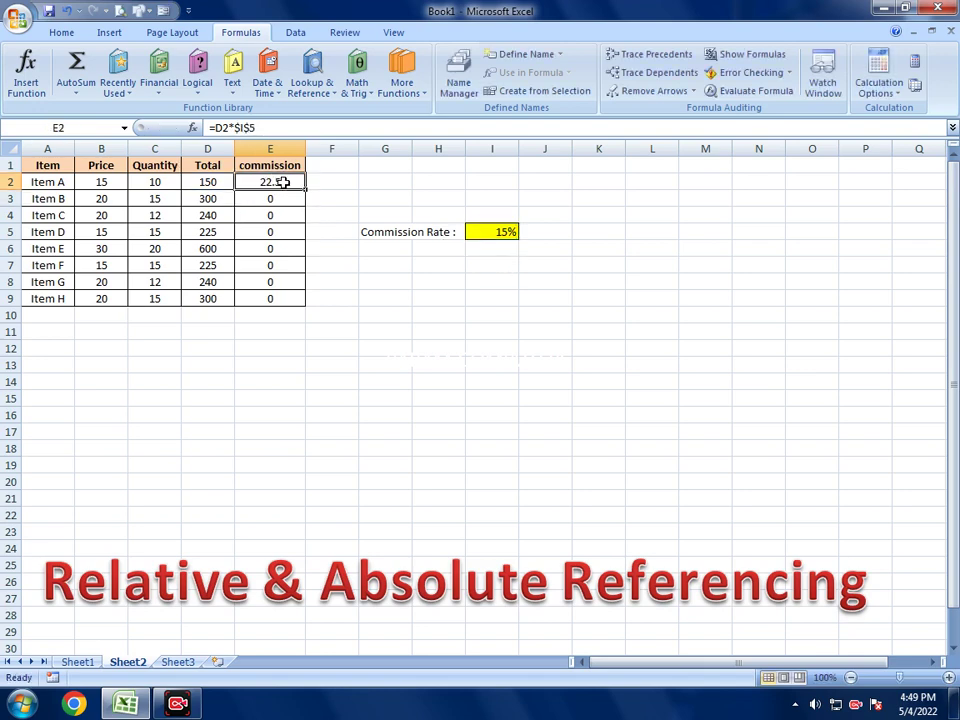
left_click_drag(305, 190, 306, 305)
Step: Examine the commission formulas row by row from E2 to E9, comparing the total and rate references
left_click(276, 182)
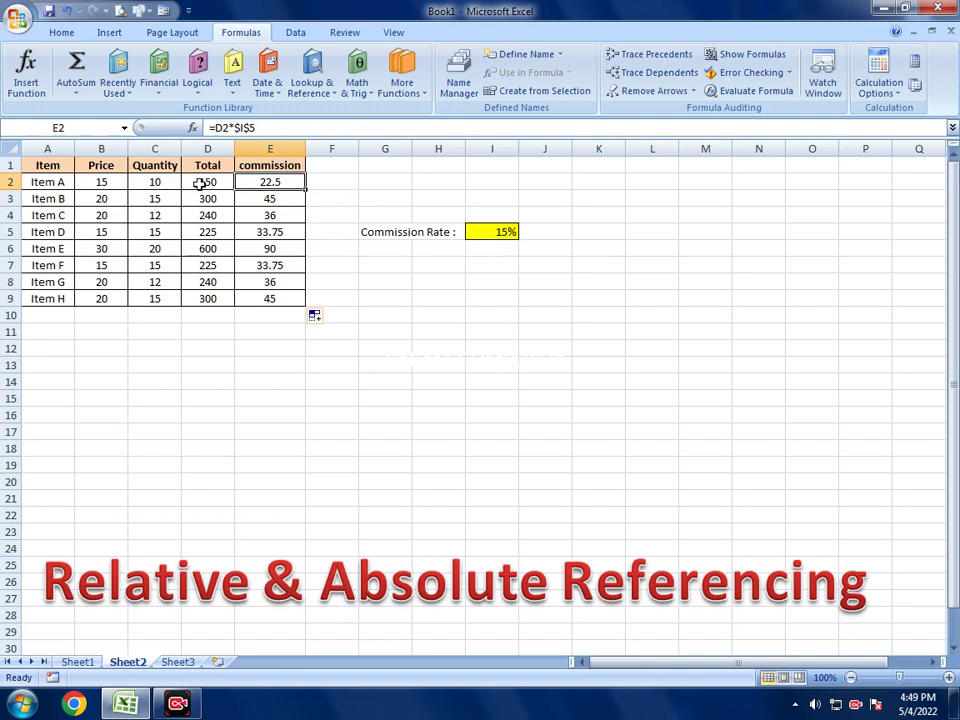
left_click(279, 195)
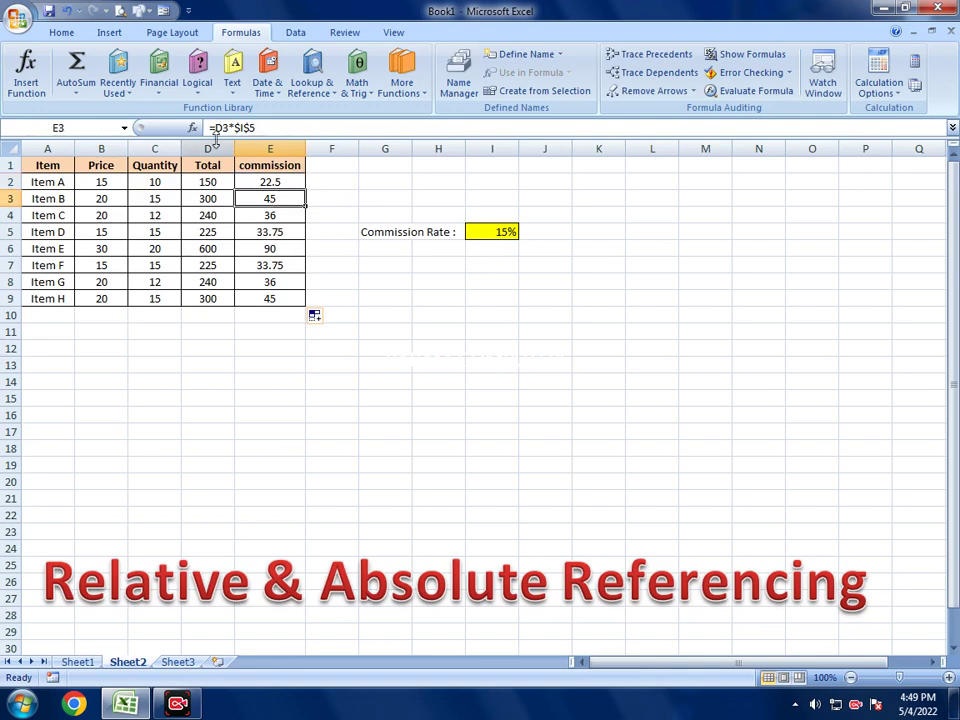
left_click(265, 220)
left_click(266, 233)
left_click(267, 252)
left_click(270, 279)
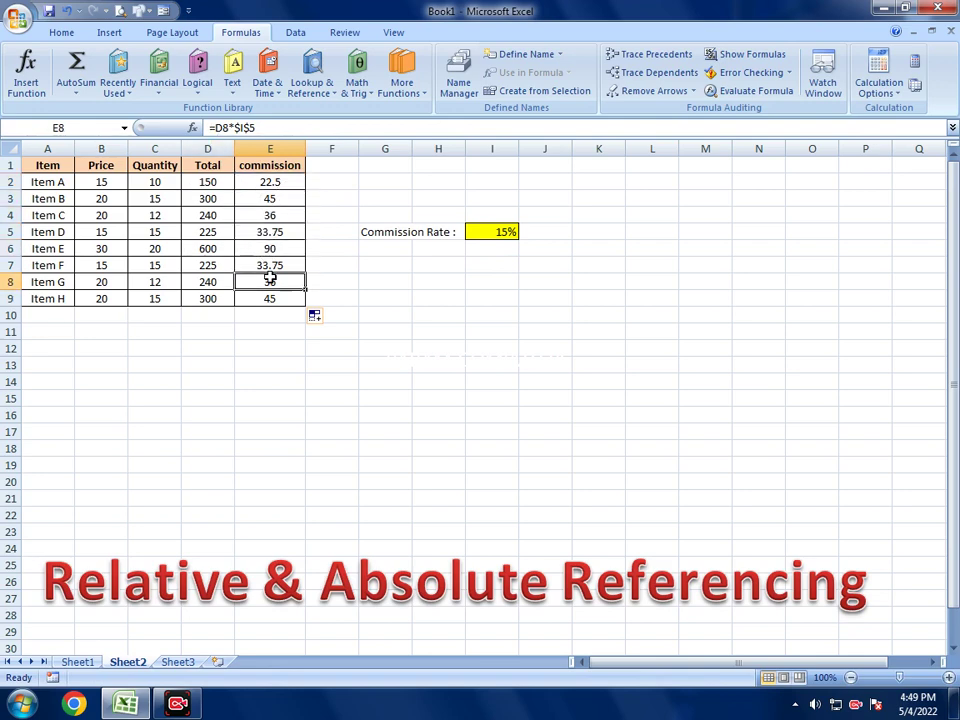
left_click(268, 184)
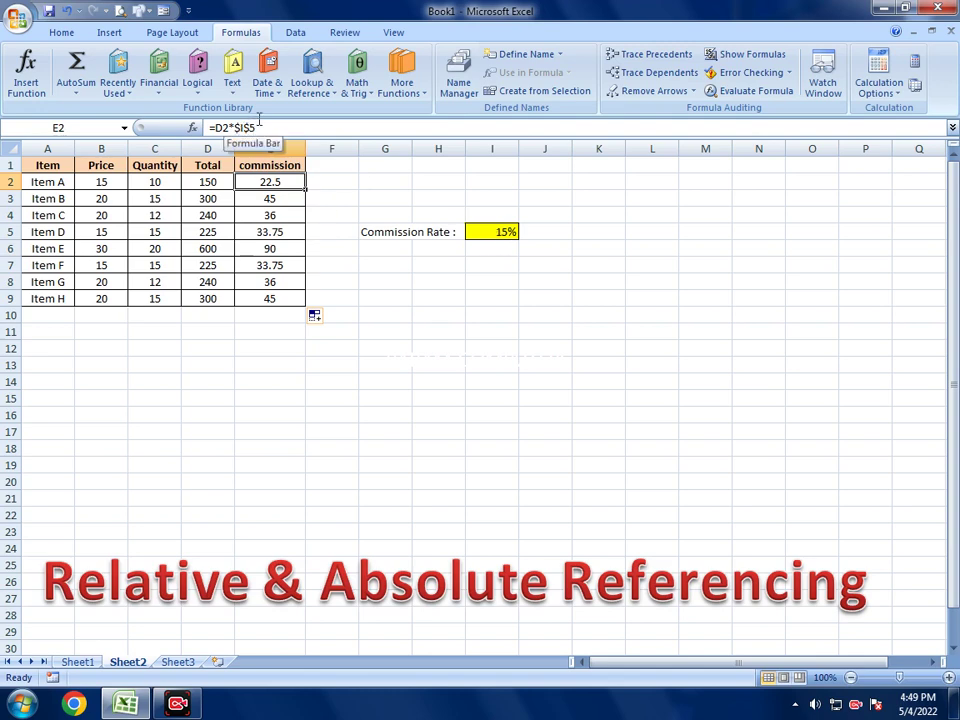
key("Down")
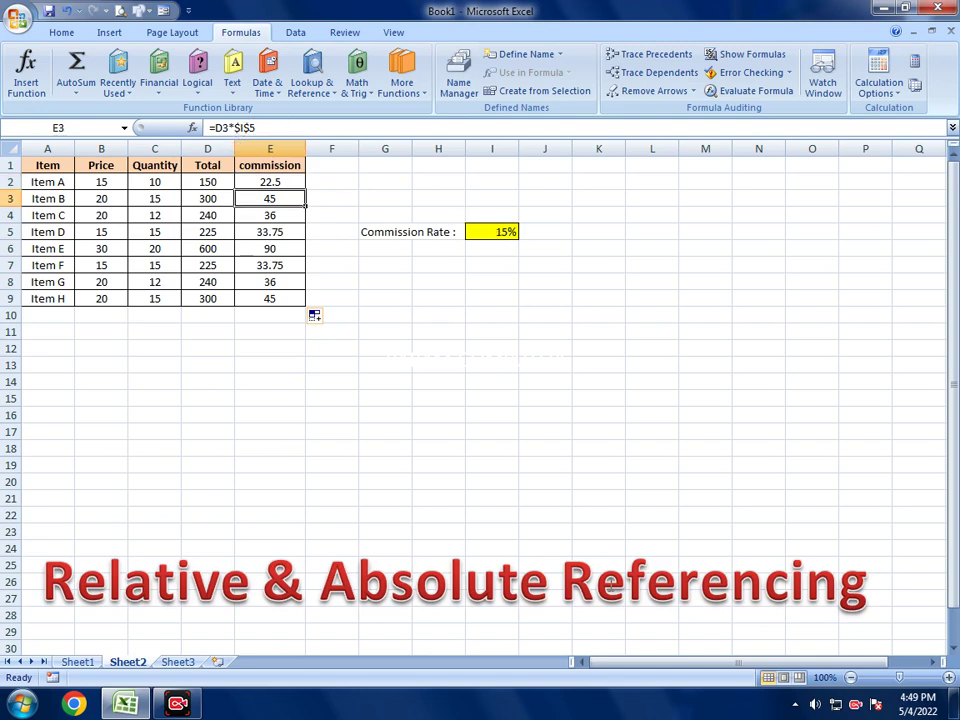
key("Down")
key("Down")
key("Down")
key("Down")
key("Down")
key("Down")
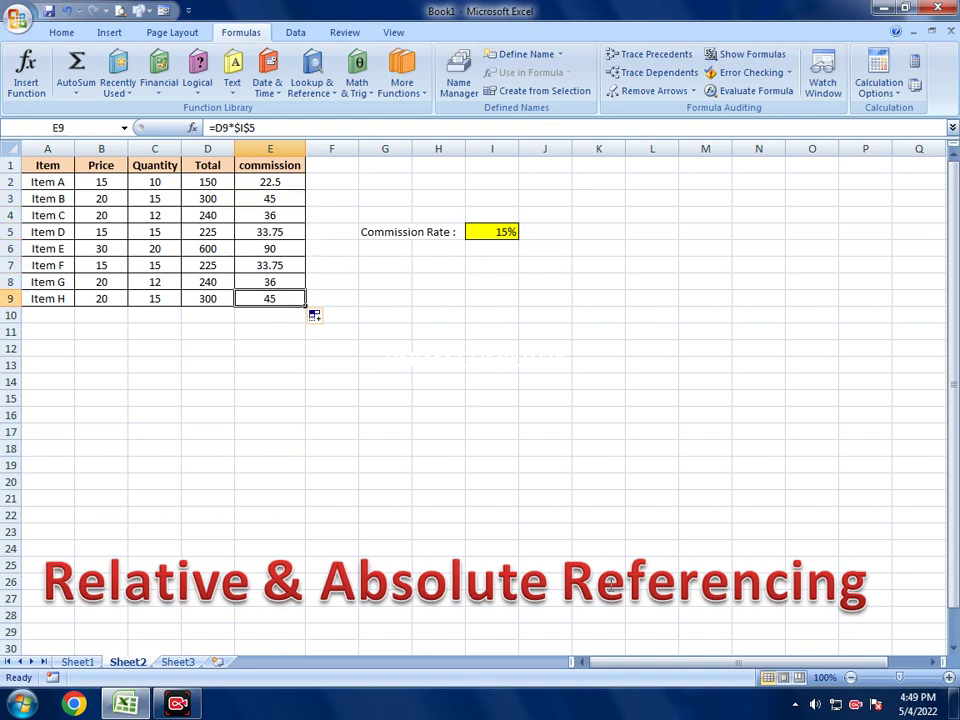
Step: Set the commission rate in I5 to 20%
left_click(501, 233)
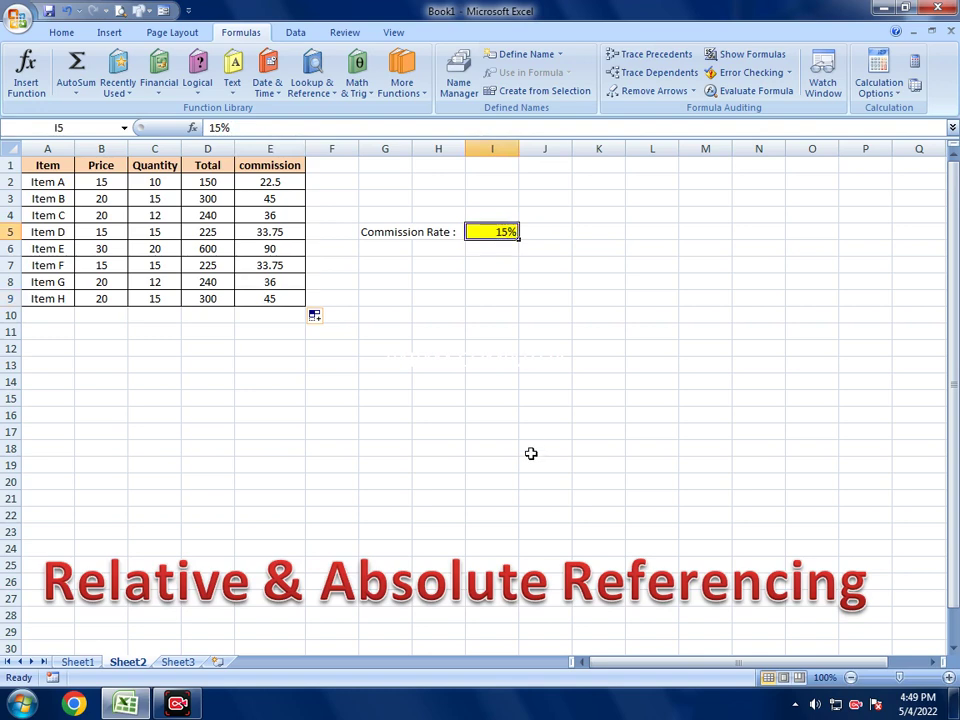
type("20")
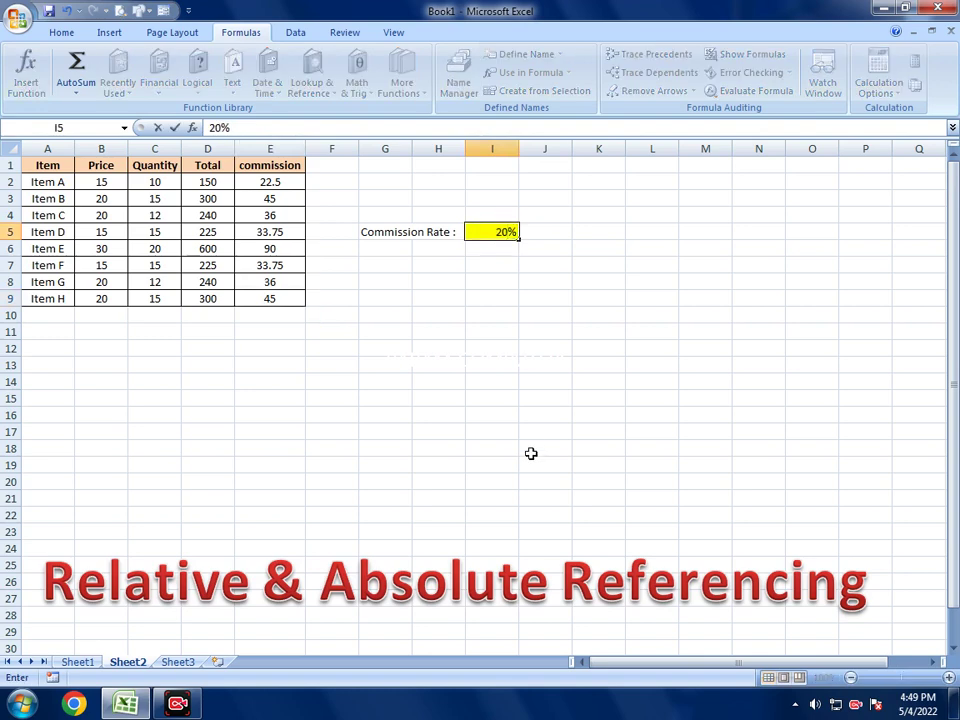
key("Return")
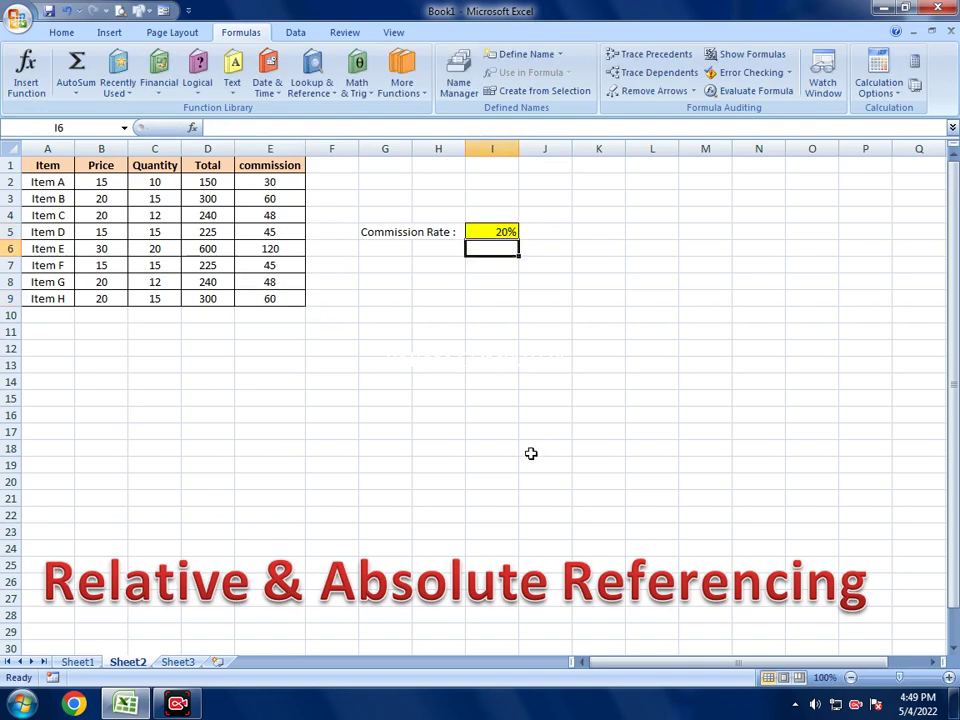
Step: Refill the commission formula from E2 down to E9 and check the formula in each row
left_click(278, 180)
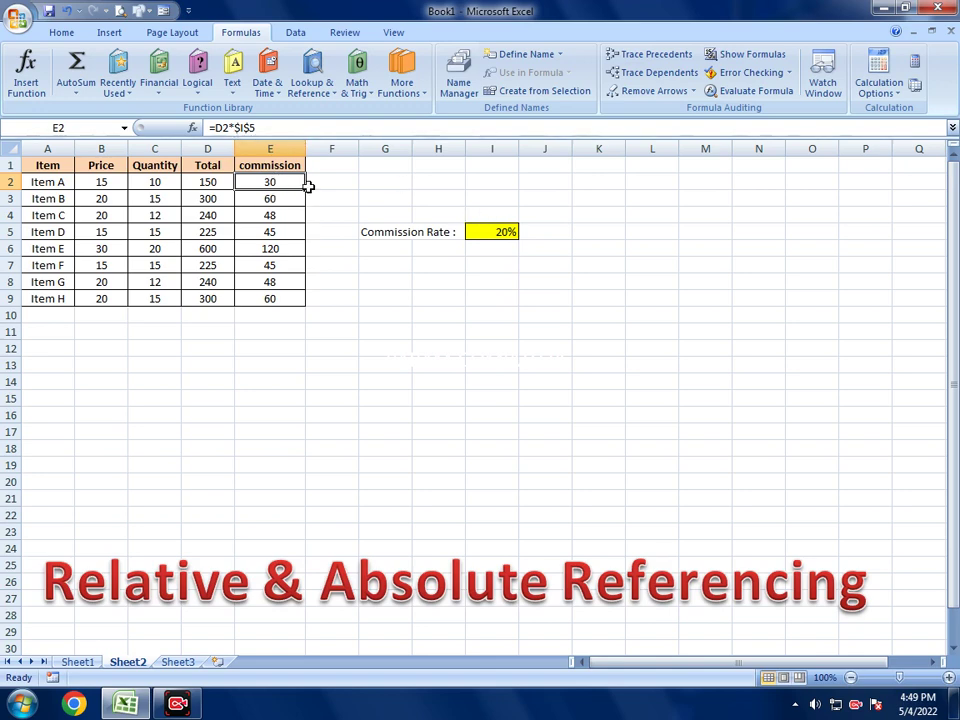
left_click_drag(307, 188, 299, 307)
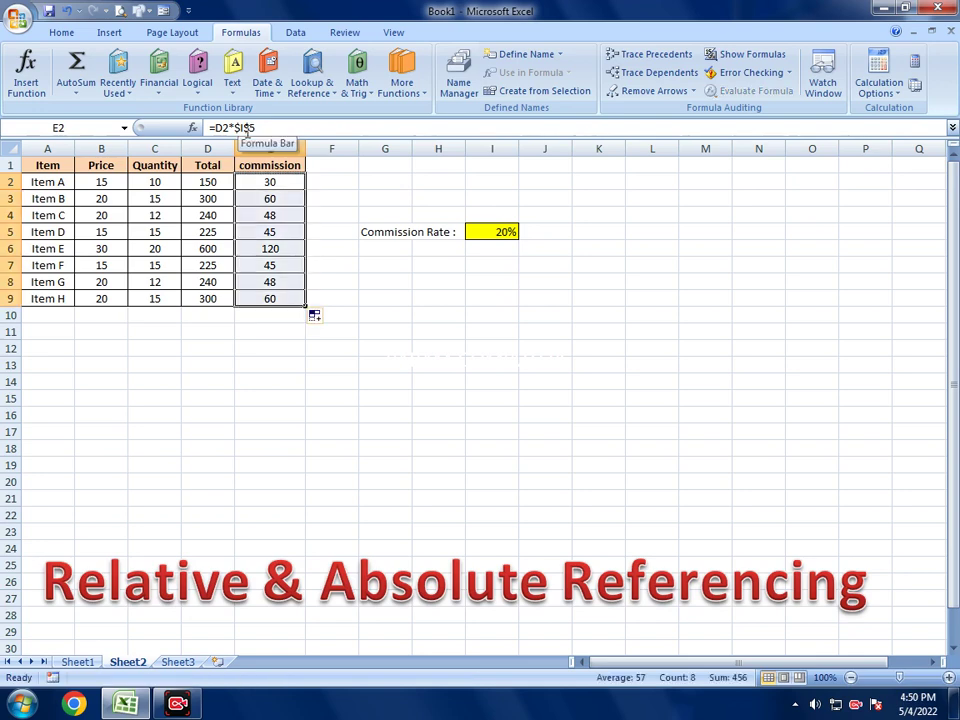
left_click(268, 181)
key("Down")
key("Down")
key("Down")
key("Down")
key("Down")
key("Down")
key("Down")
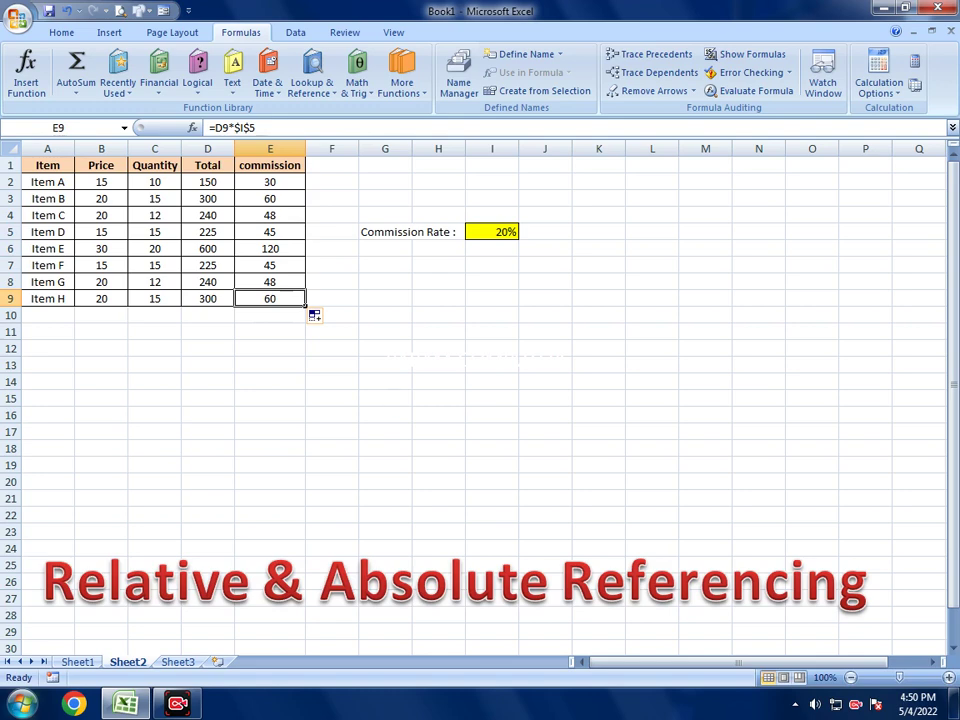
Step: Switch to Sheet1 and center the contents of the student marks table in A1:I11
left_click(76, 664)
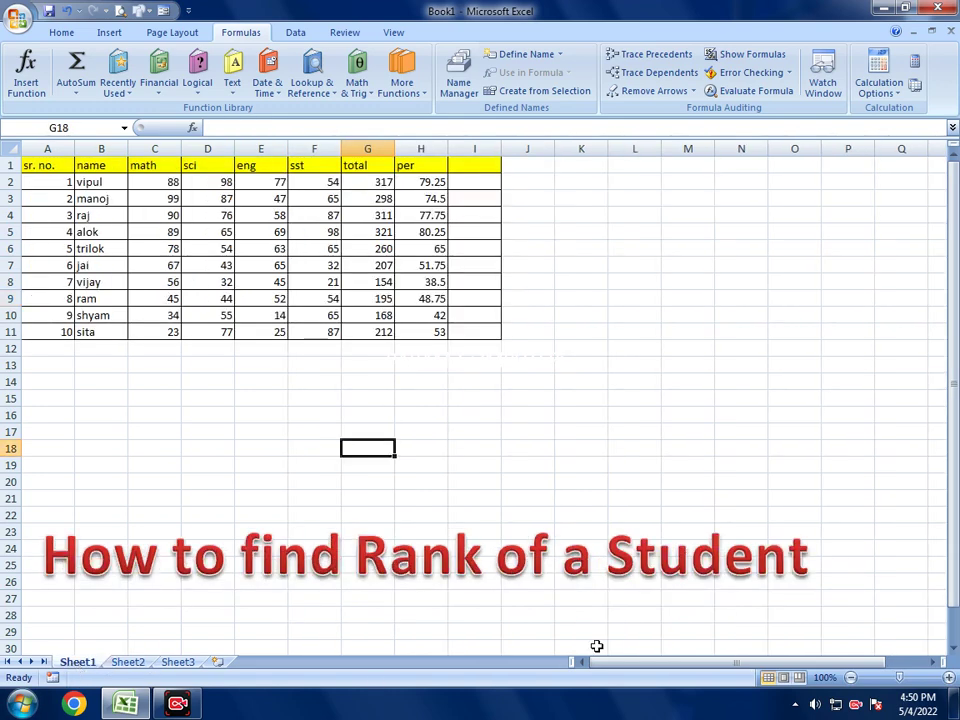
double_click(420, 555)
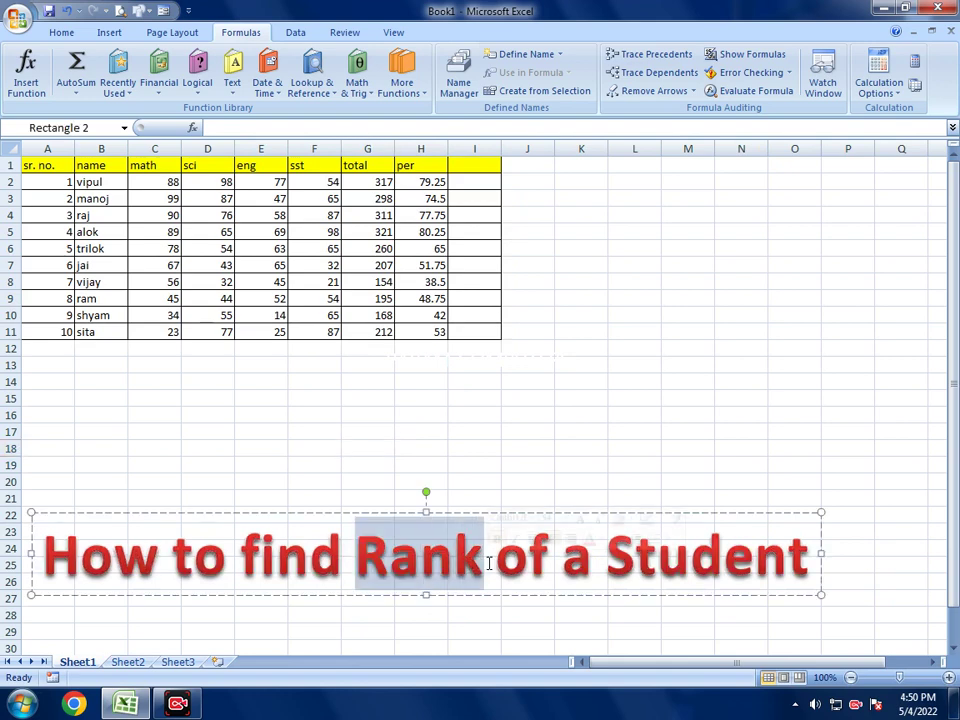
left_click_drag(38, 165, 487, 328)
left_click(62, 32)
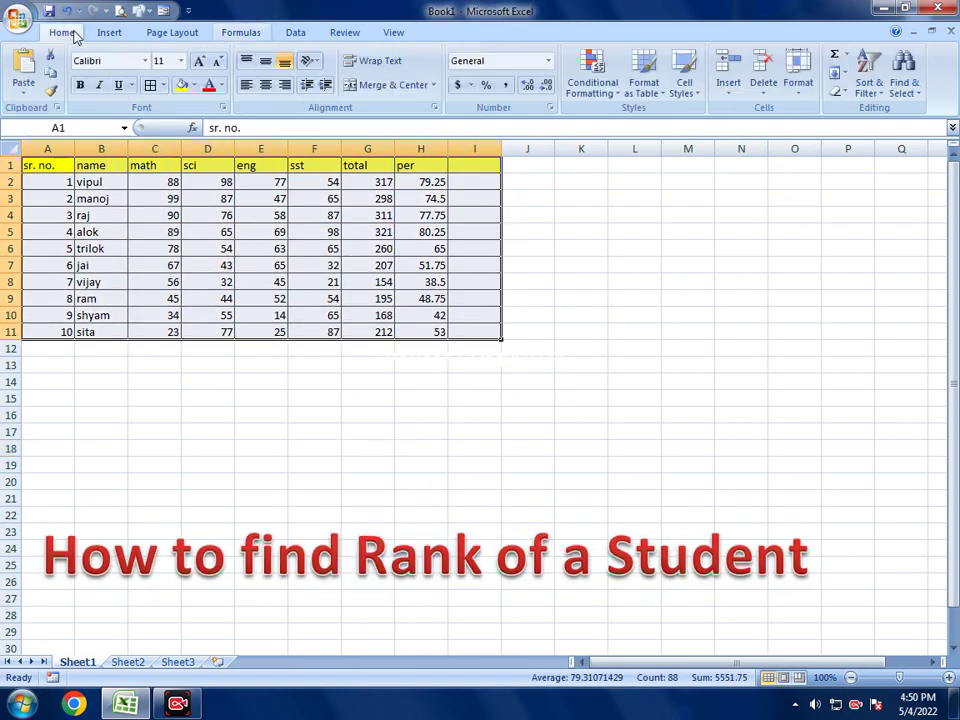
left_click(265, 86)
left_click(222, 258)
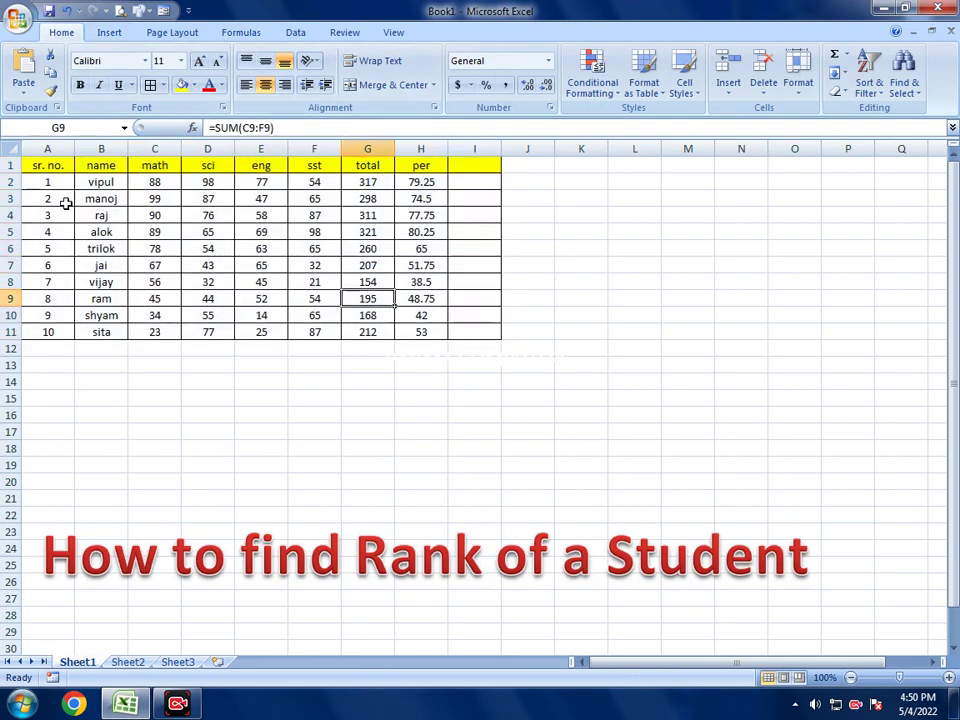
left_click_drag(45, 165, 489, 328)
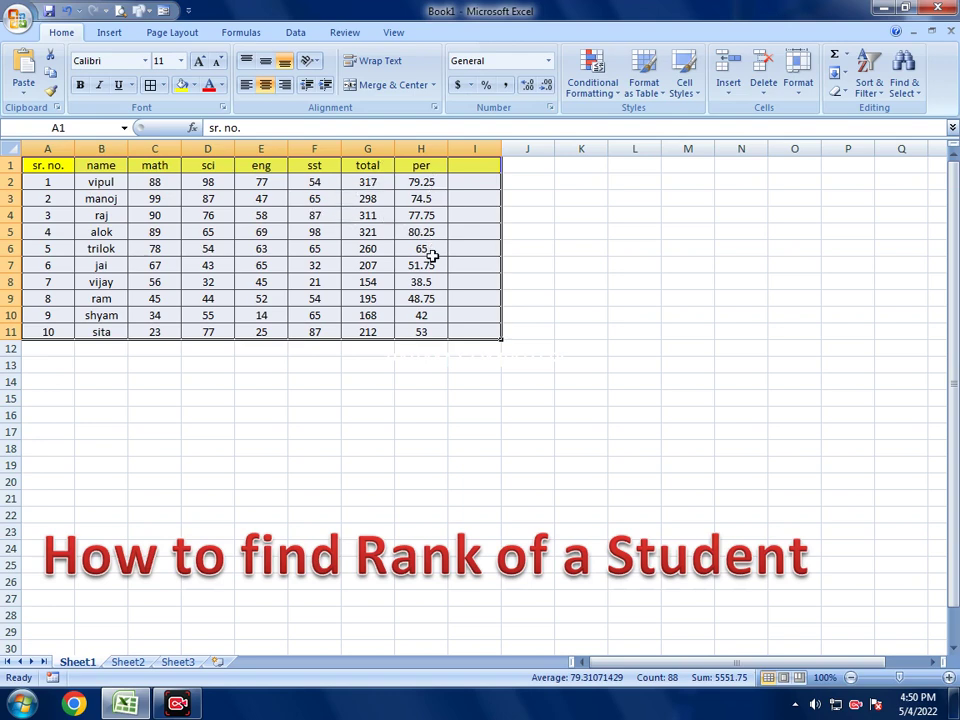
Step: Enter the column heading Rank in I1
left_click(475, 165)
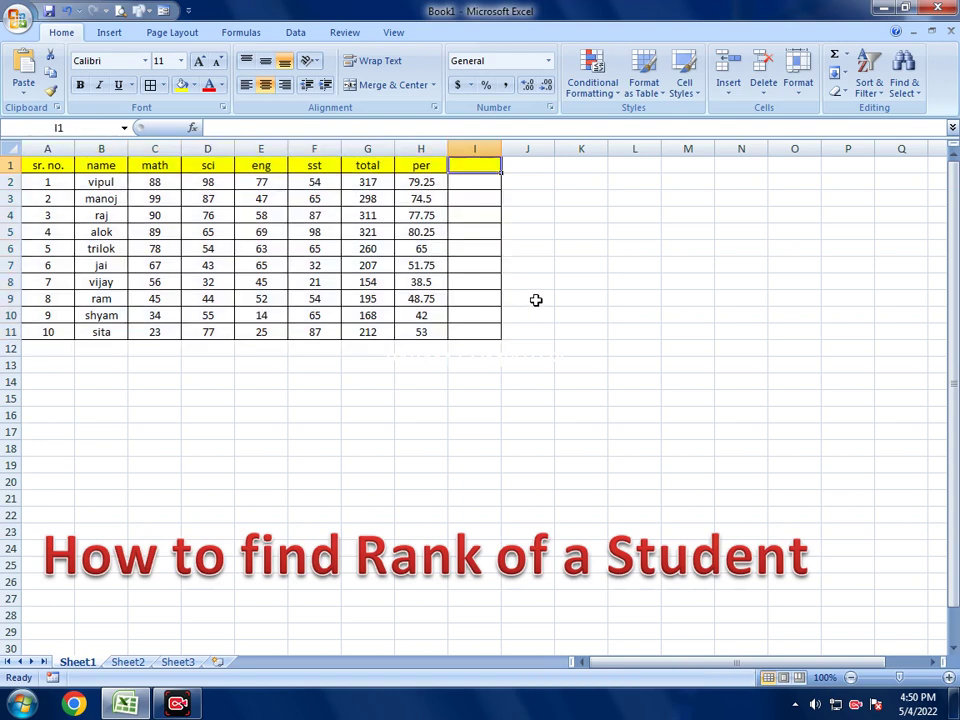
type("Rank")
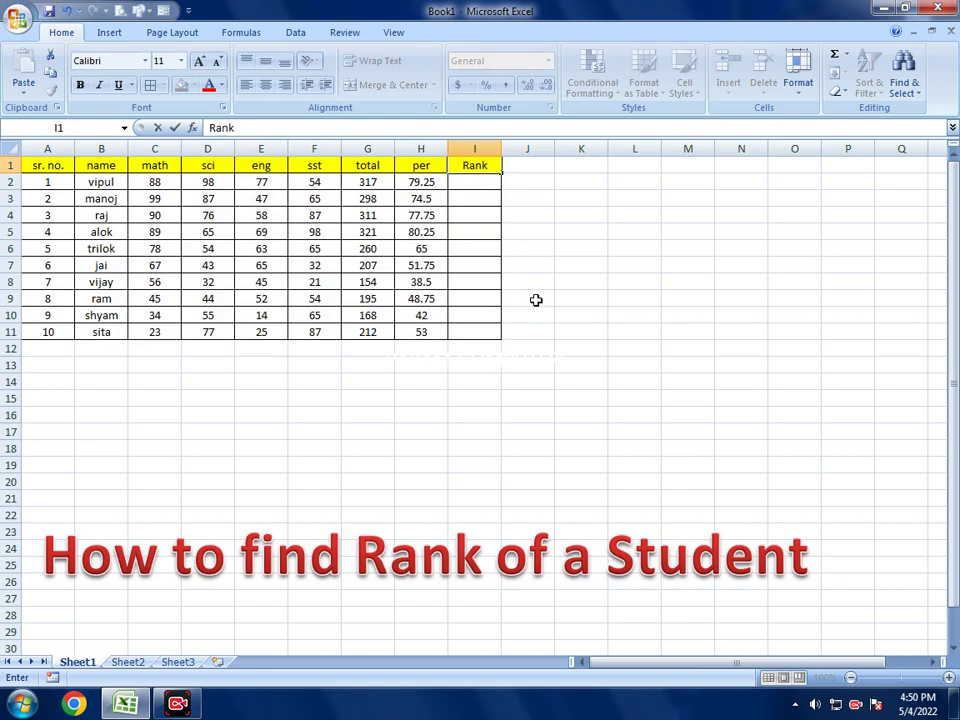
key("Return")
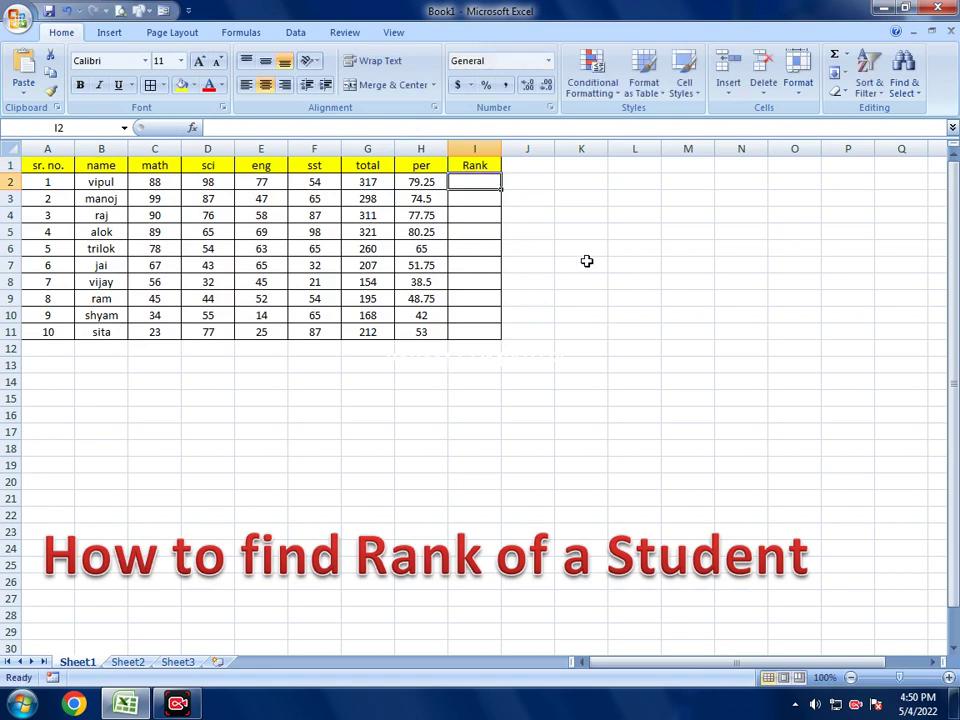
Step: Replace the heading in I1 with Position
left_click(470, 164)
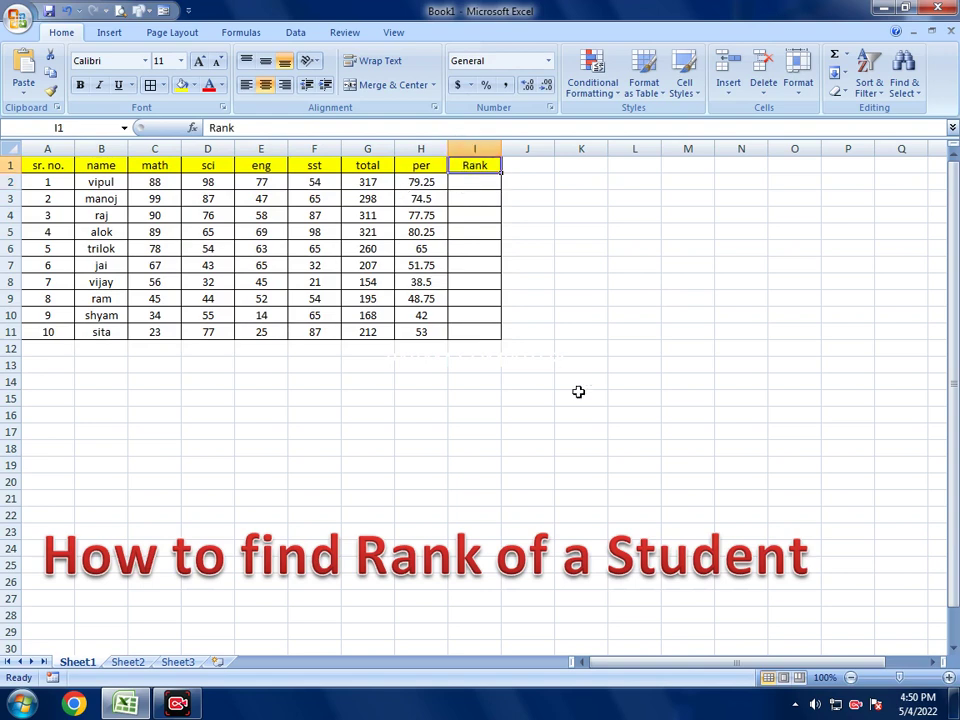
type("Poisi")
key("BackSpace")
key("BackSpace")
key("BackSpace")
type("s")
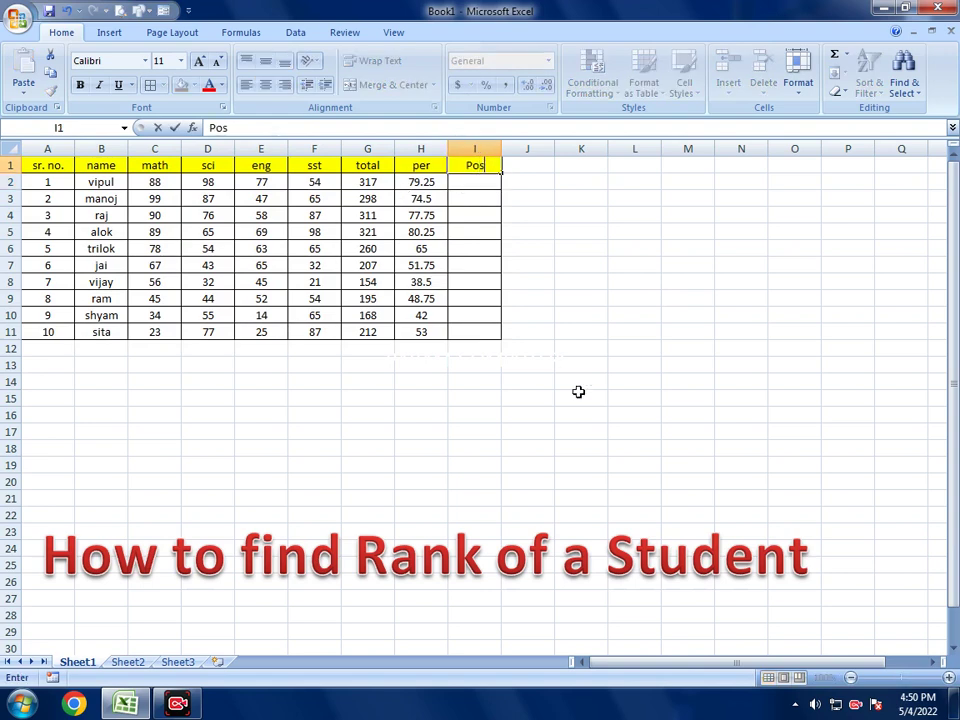
type("ition")
key("Return")
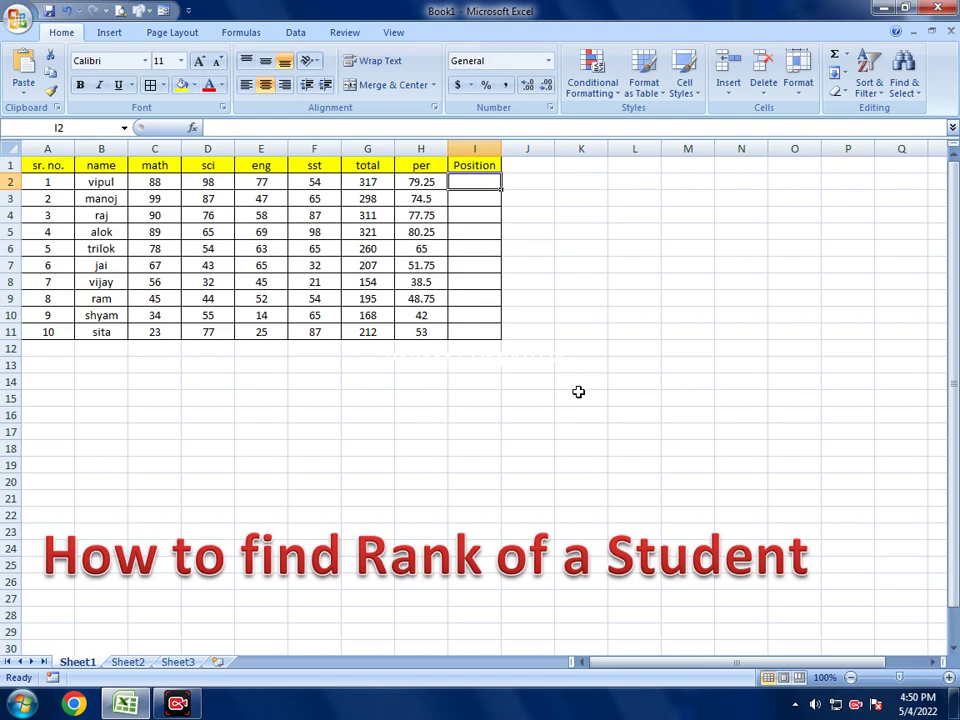
Step: Enter the formula =RANK(H2,H2:H11) in I2 to rank the first student by percentage
type("=")
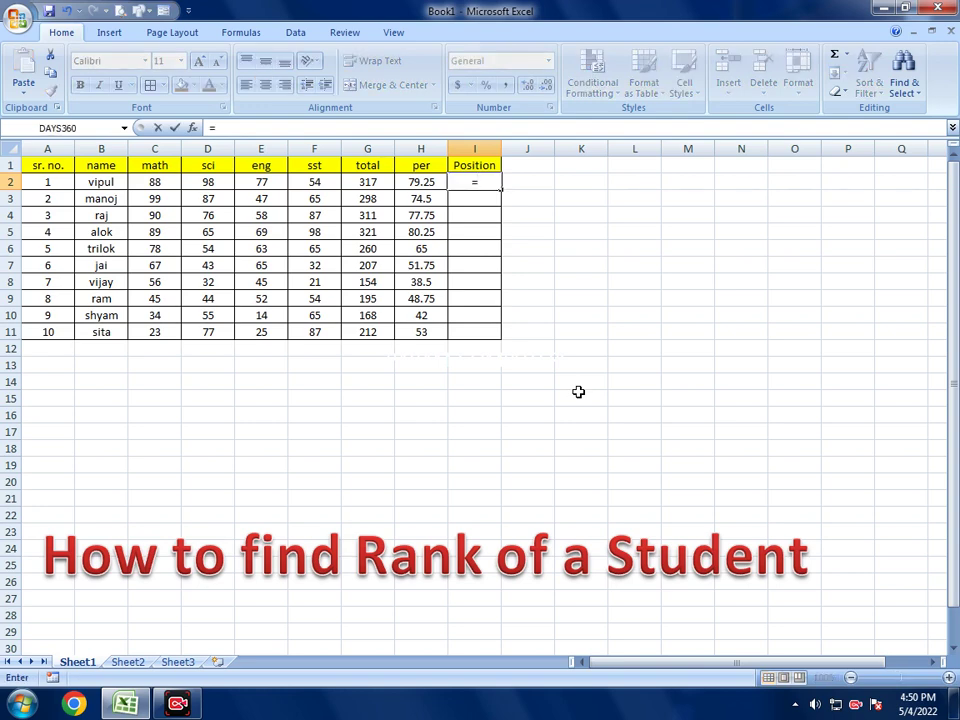
type("Rank(")
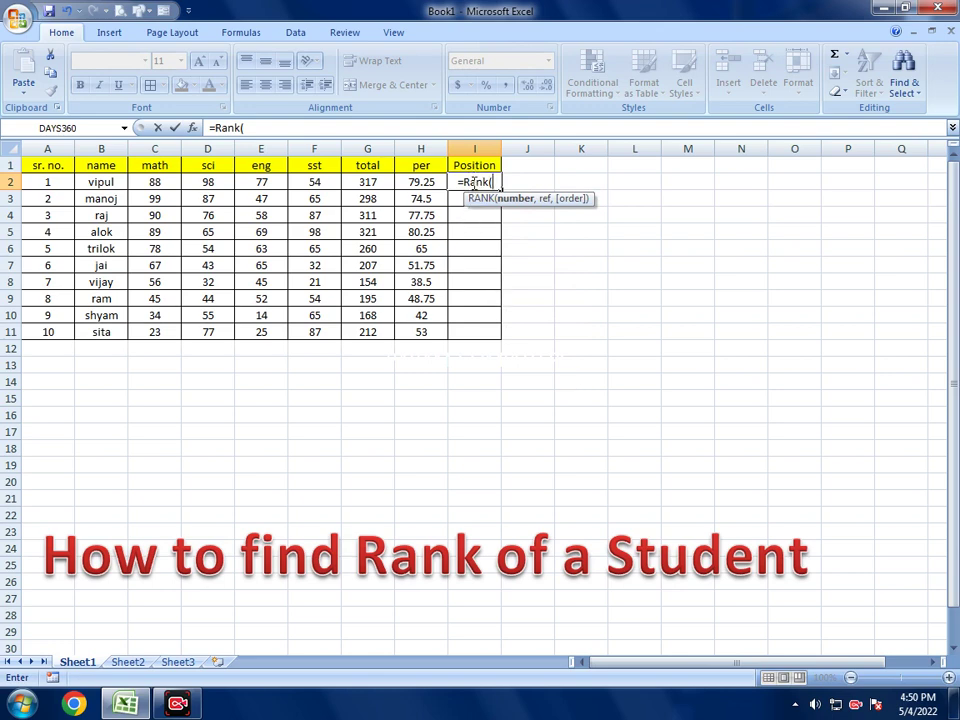
left_click(414, 186)
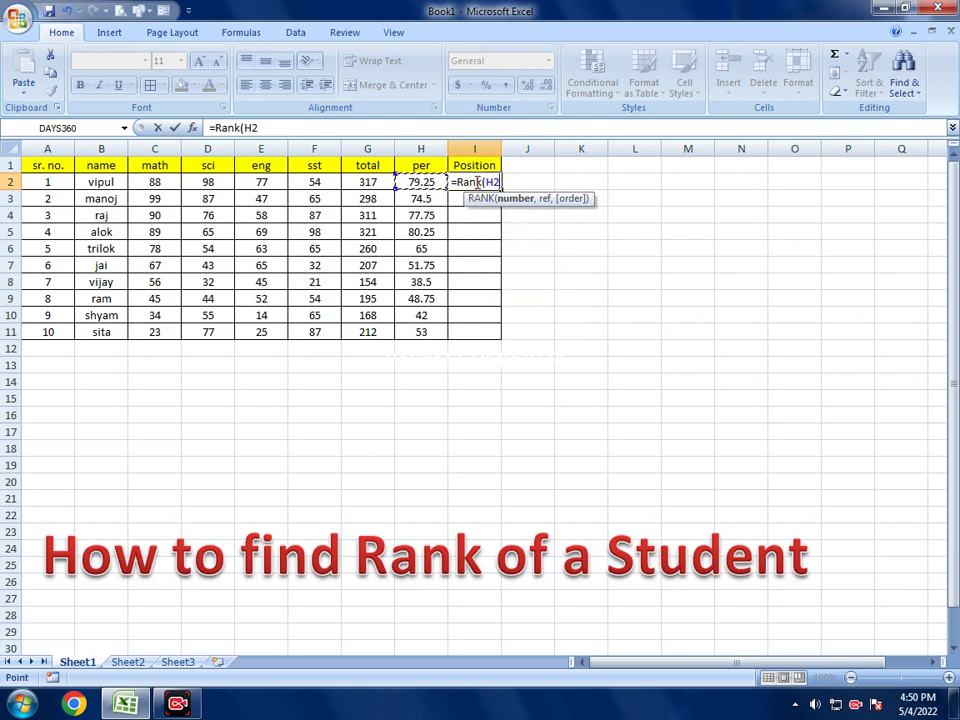
type(",")
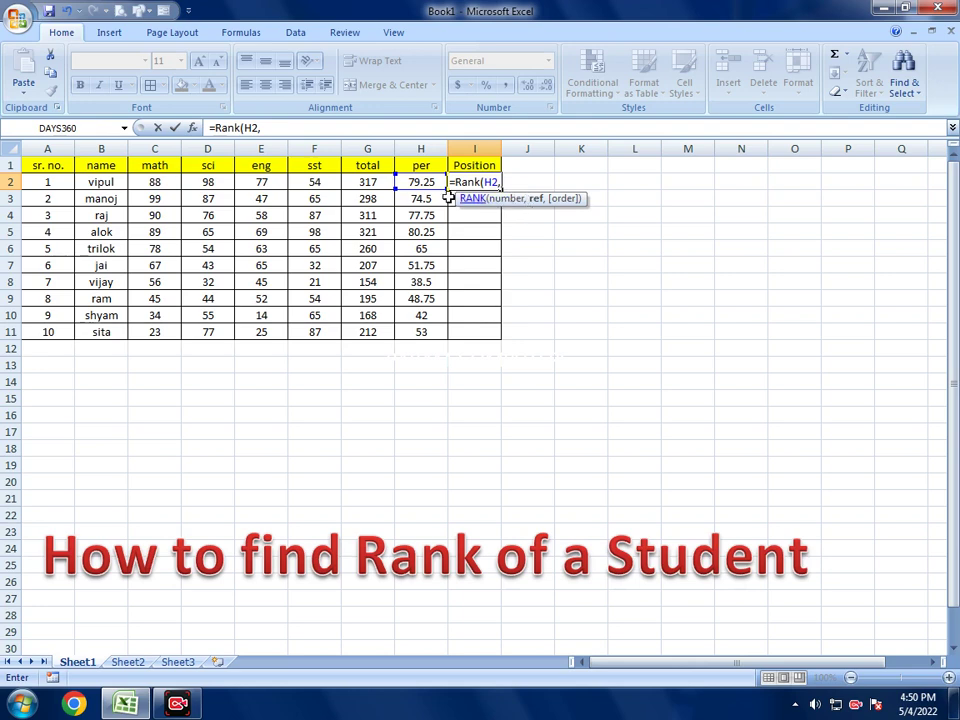
left_click_drag(419, 178, 410, 328)
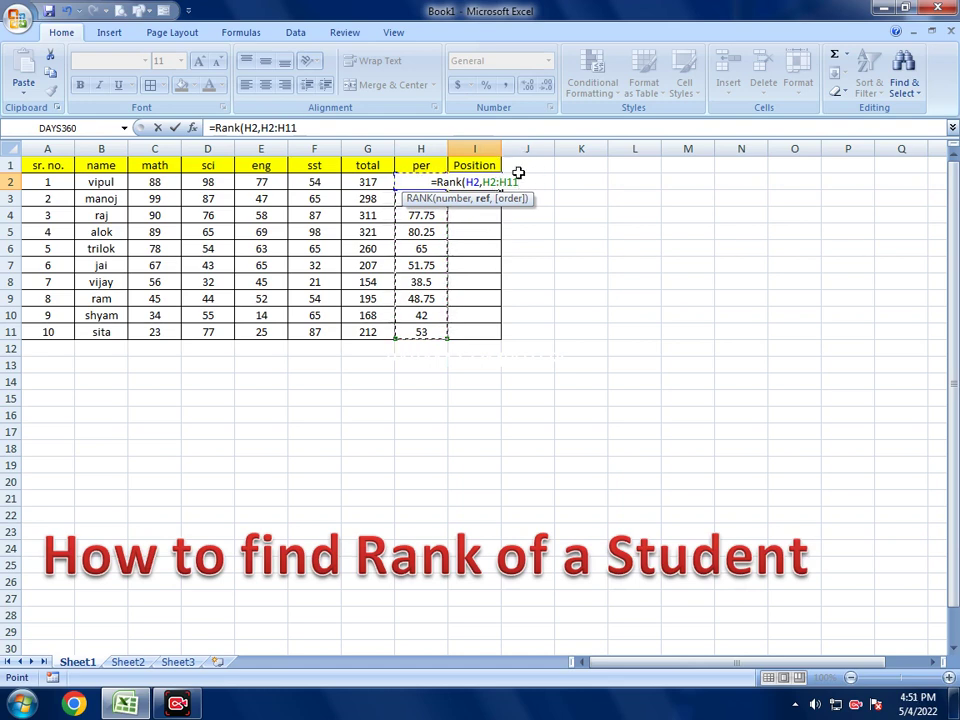
type(")")
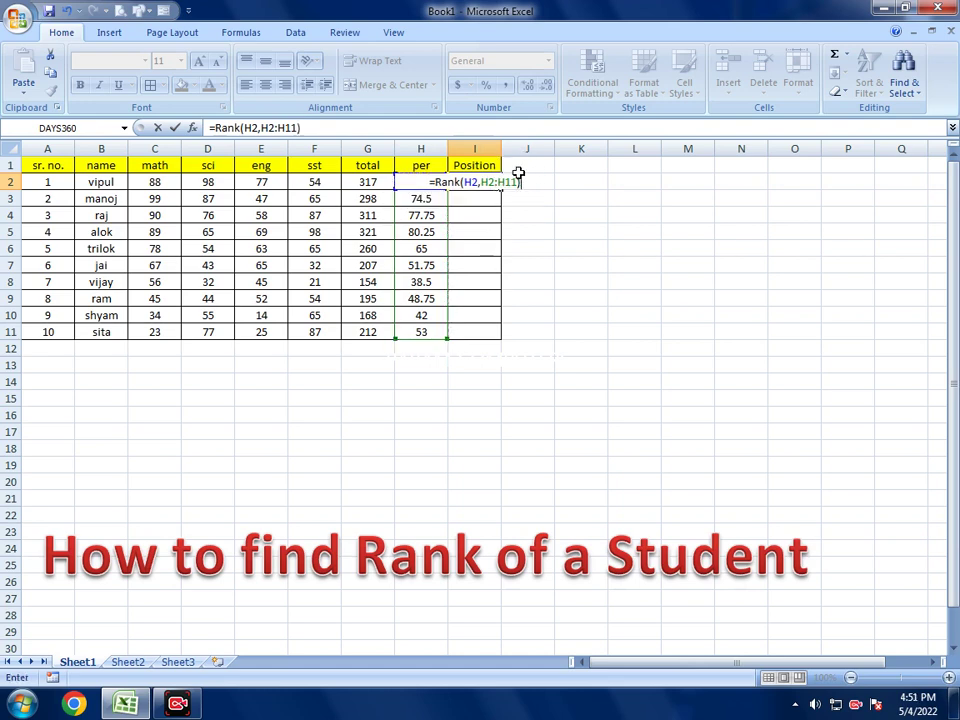
key("Return")
key("Up")
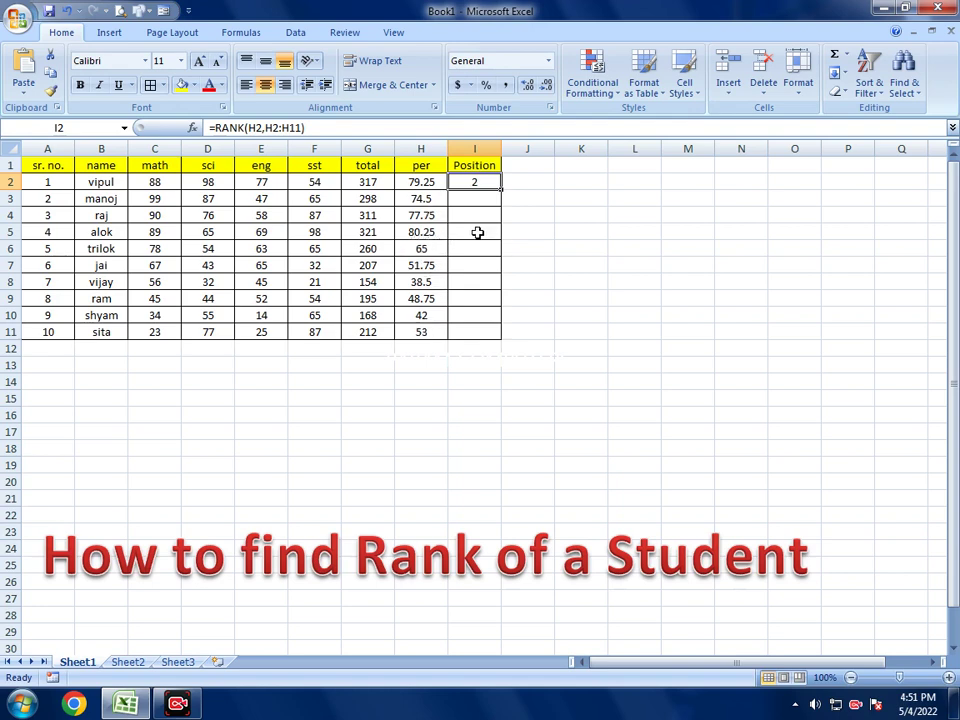
left_click(477, 232)
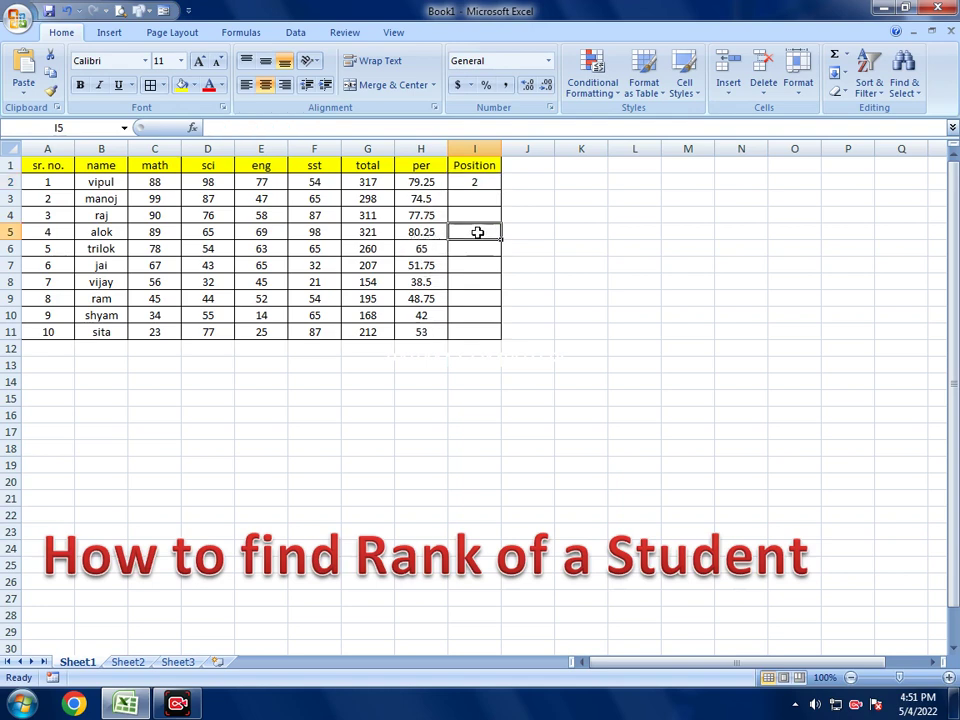
left_click(425, 185)
left_click(469, 185)
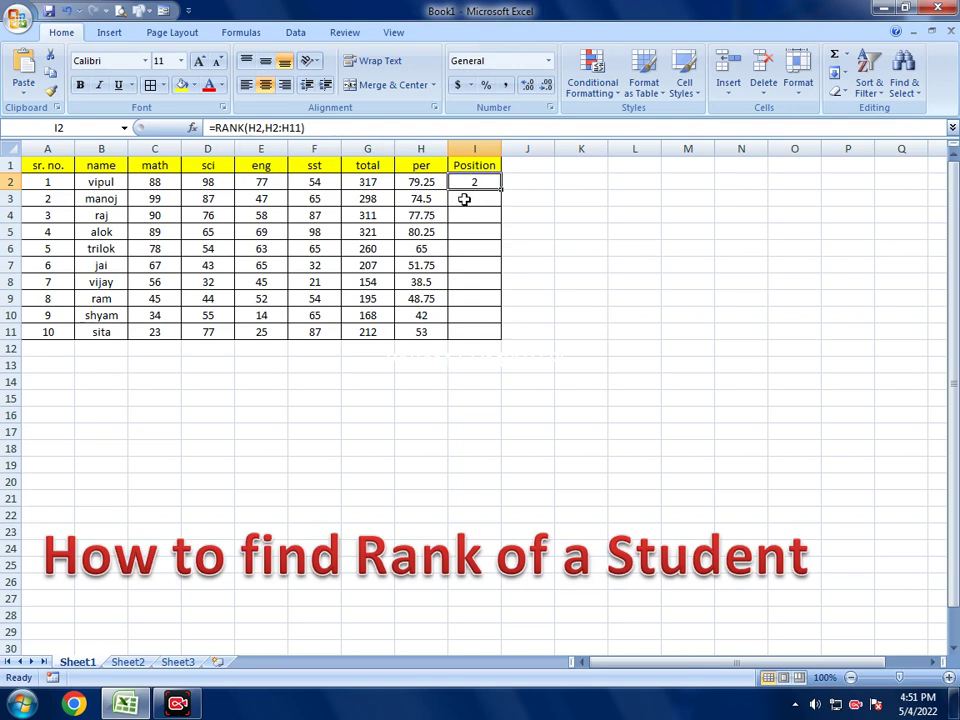
left_click(464, 199)
left_click(420, 198)
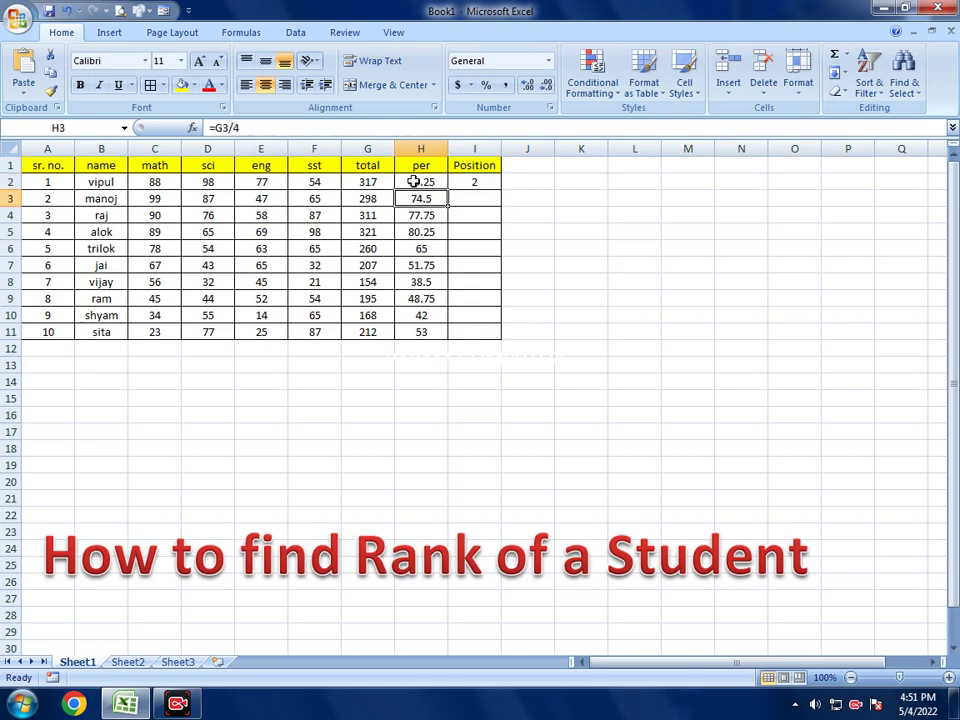
Step: Make the range in I2's RANK formula absolute so it reads =RANK(H2,$H$2:$H$11)
left_click(474, 182)
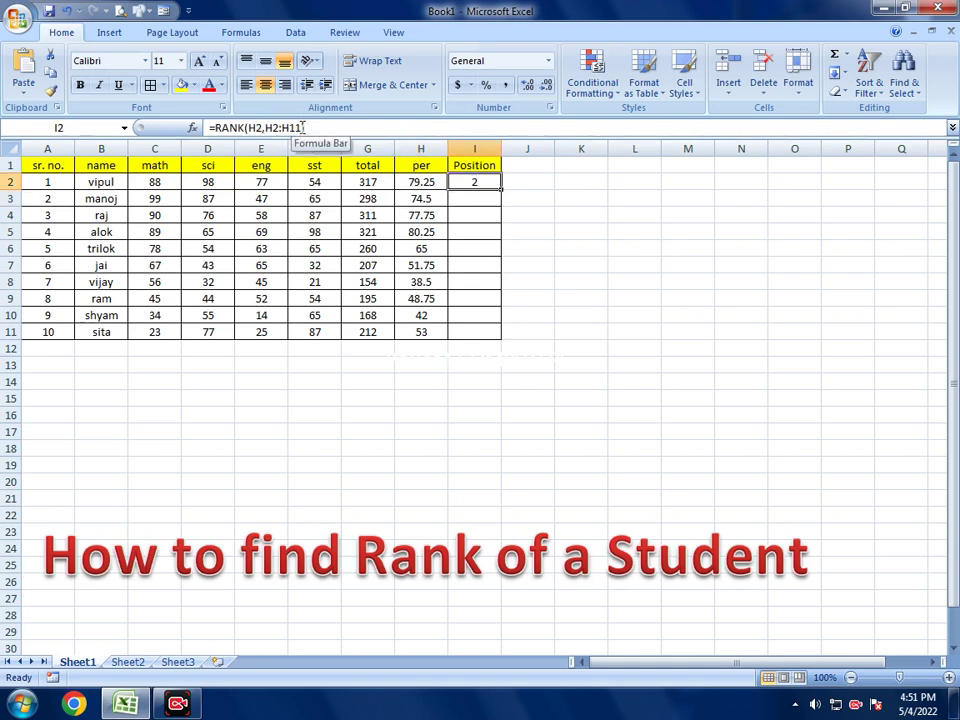
key("F2")
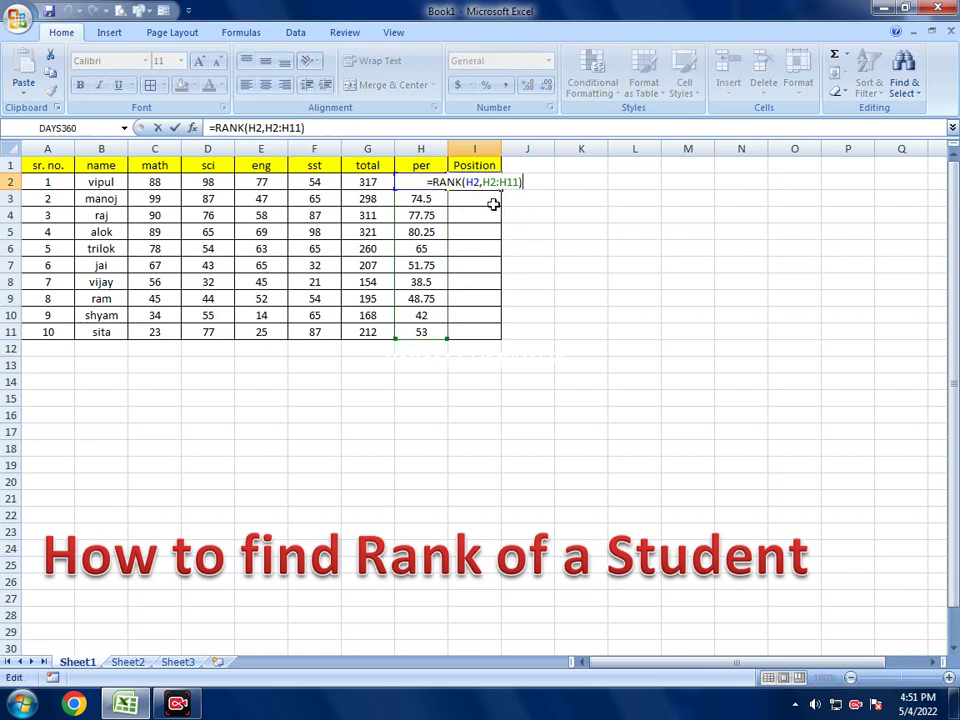
key("Left")
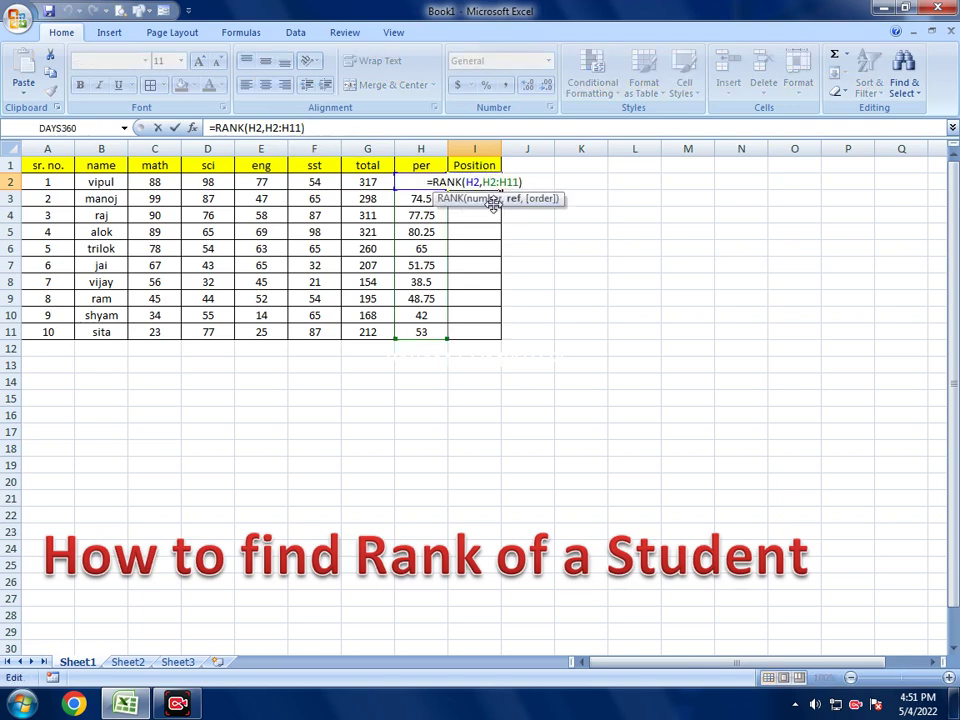
key("F4")
key("Right")
key("Right")
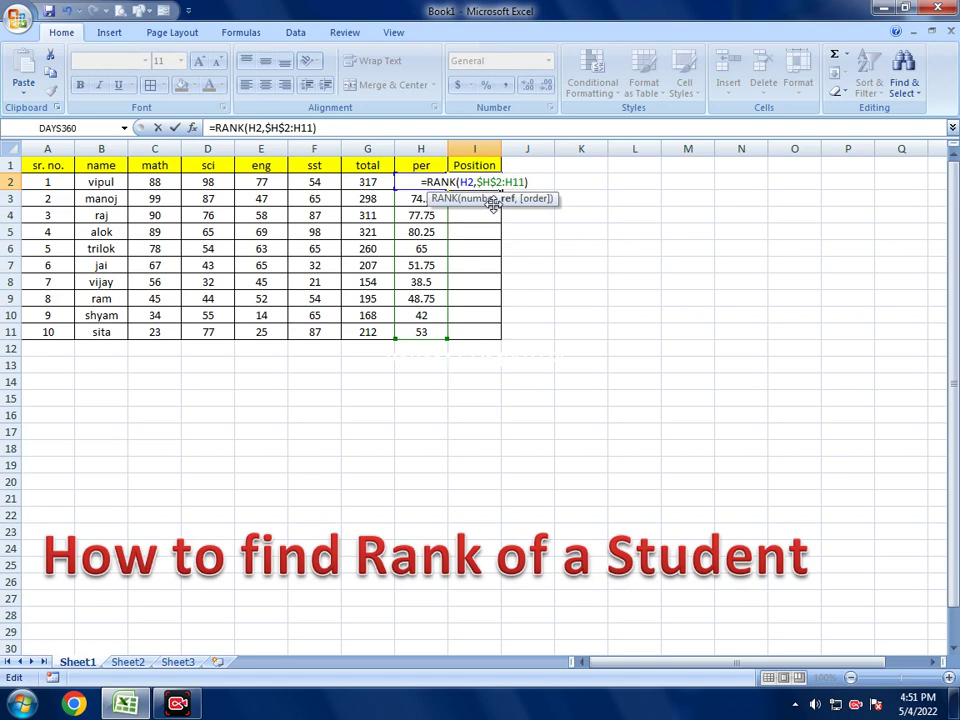
key("F4")
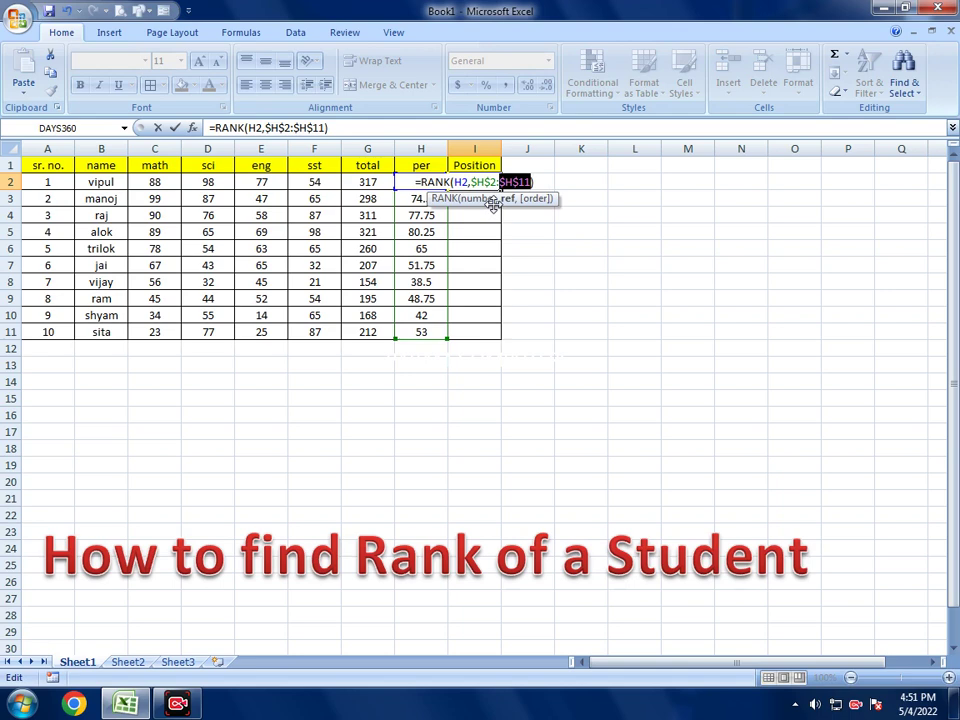
key("Return")
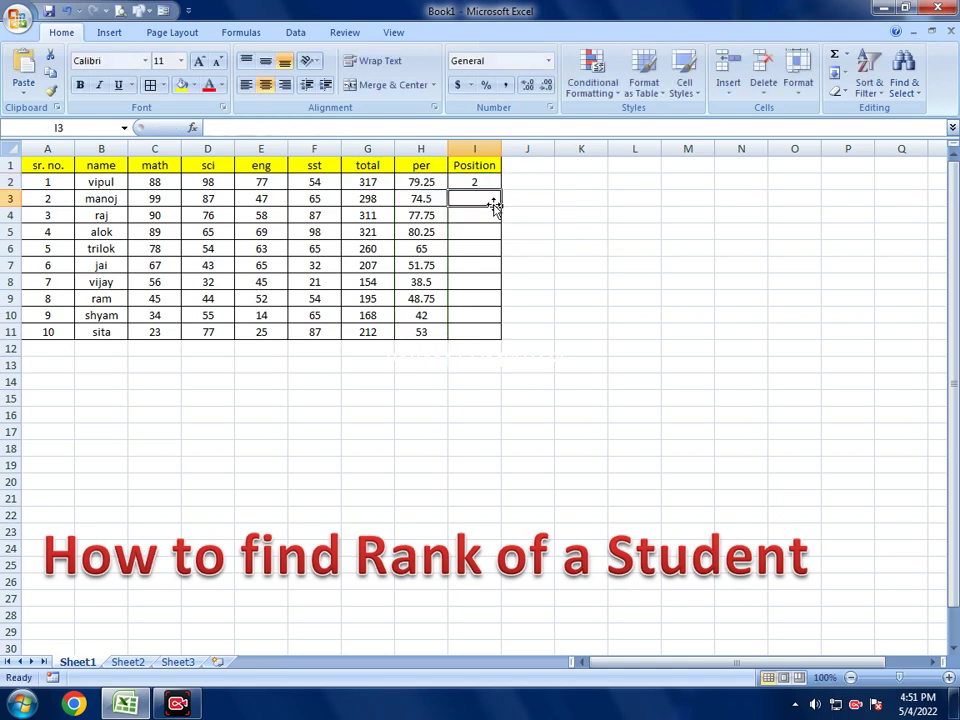
Step: Fill the RANK formula from I2 down to I11 and check the formulas in the first three rows
key("Up")
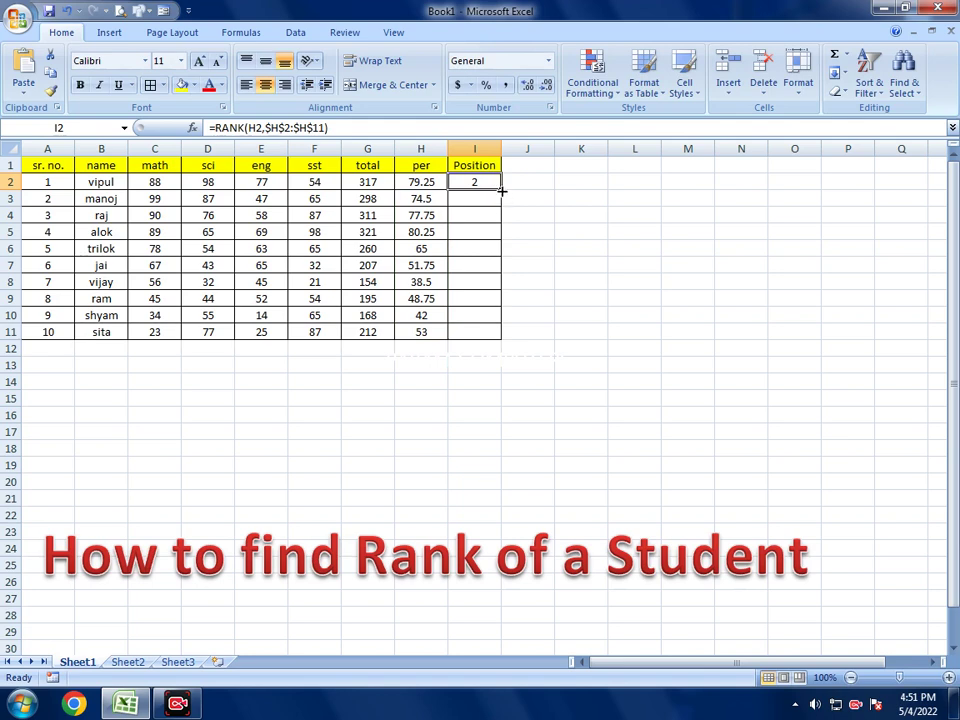
left_click_drag(501, 190, 493, 341)
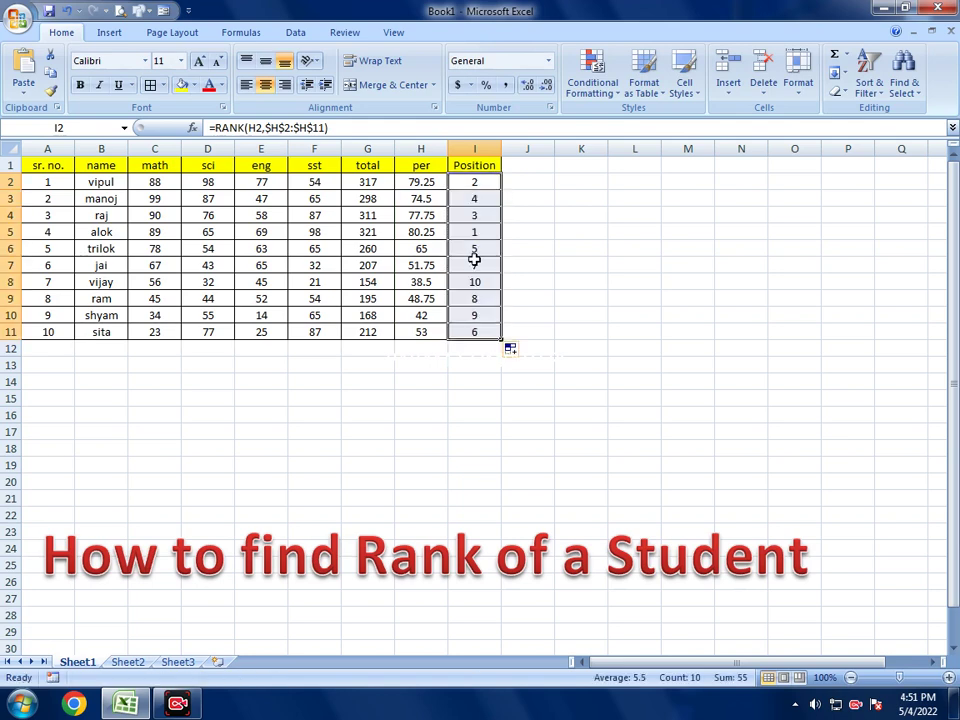
left_click(473, 181)
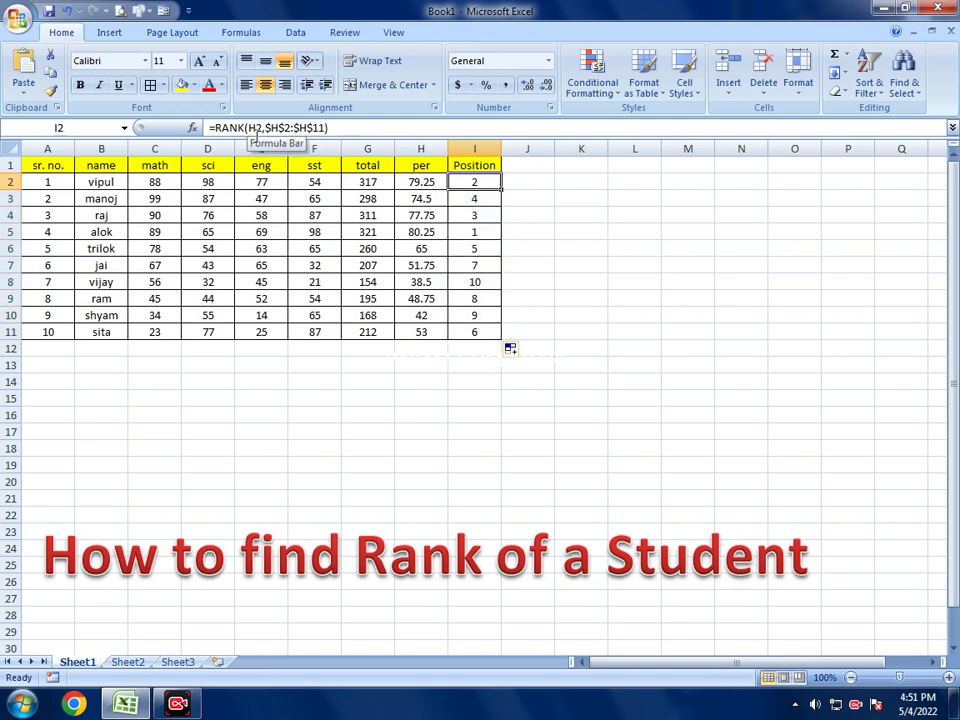
left_click(486, 197)
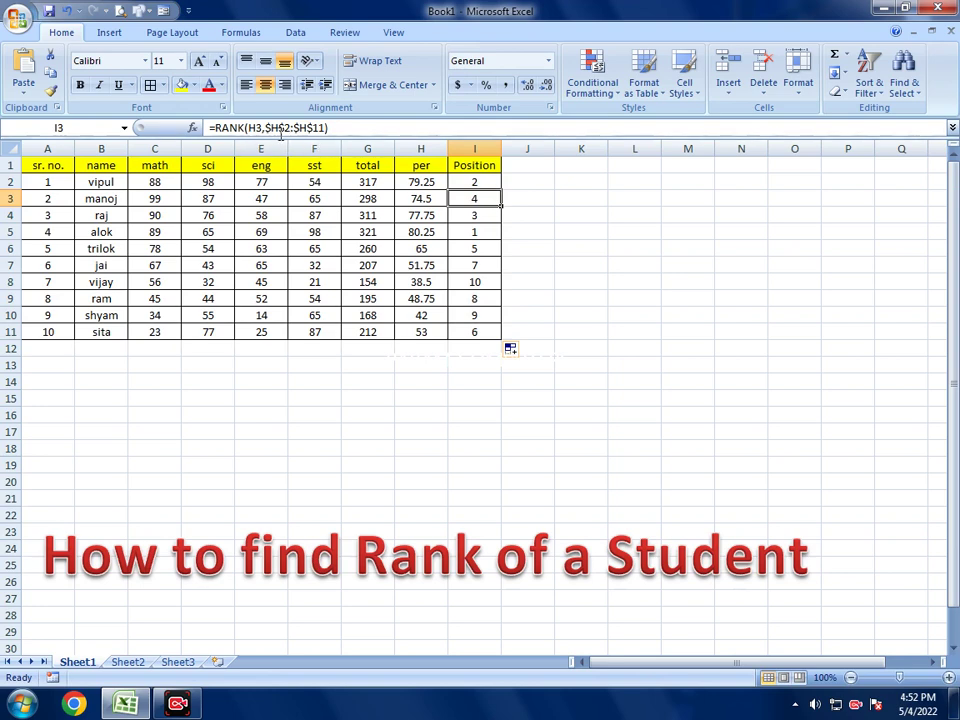
left_click(465, 215)
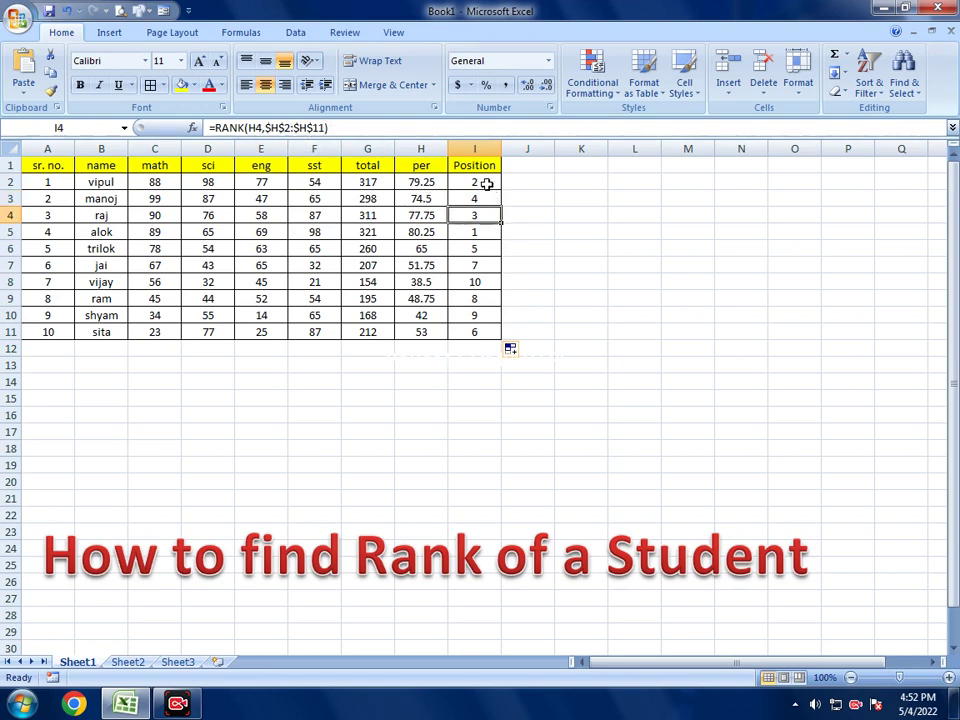
left_click_drag(482, 180, 486, 333)
left_click(578, 316)
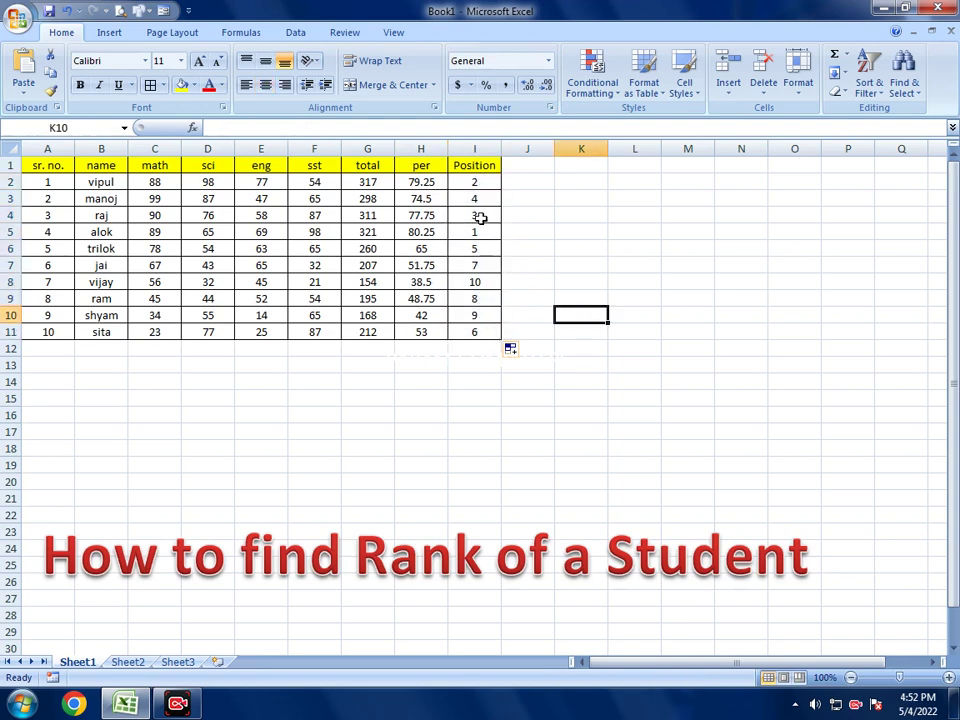
Step: Shade the rows of the students in positions 1, 2 and 3 (A5:I5, A2:I2 and A4:I4) with a light orange fill
left_click(481, 232)
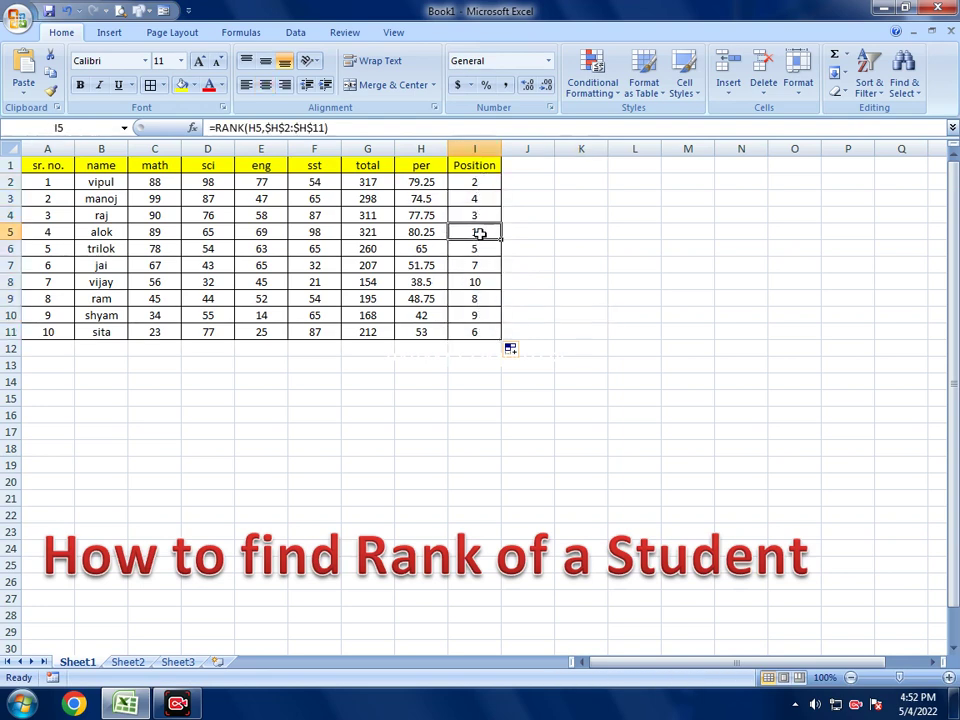
left_click_drag(45, 232, 474, 232)
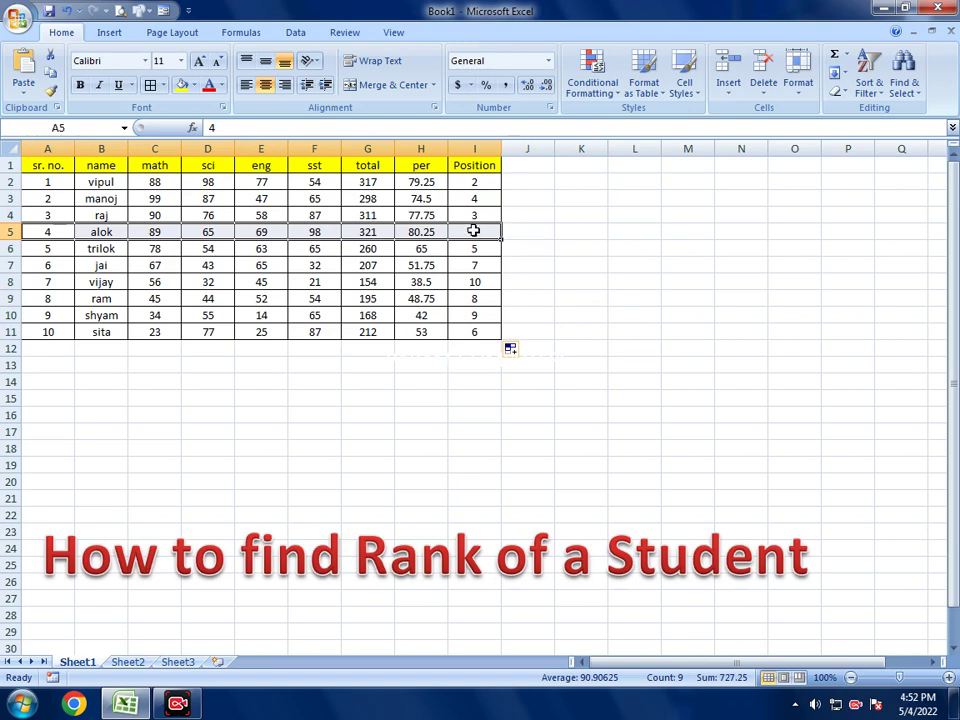
left_click(194, 85)
left_click(308, 148)
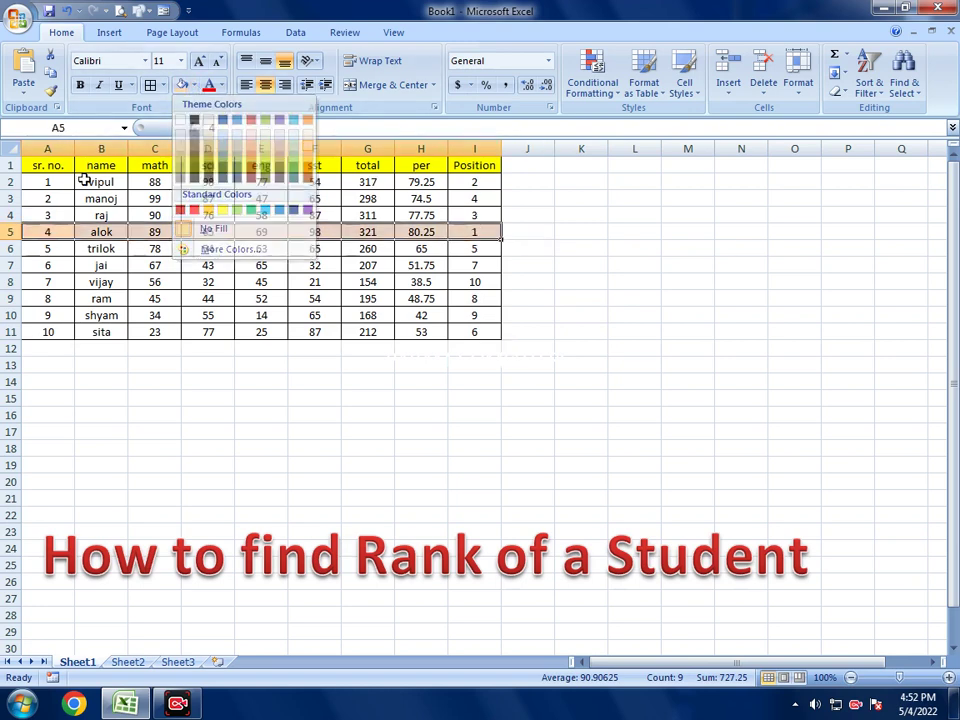
left_click_drag(50, 181, 487, 180)
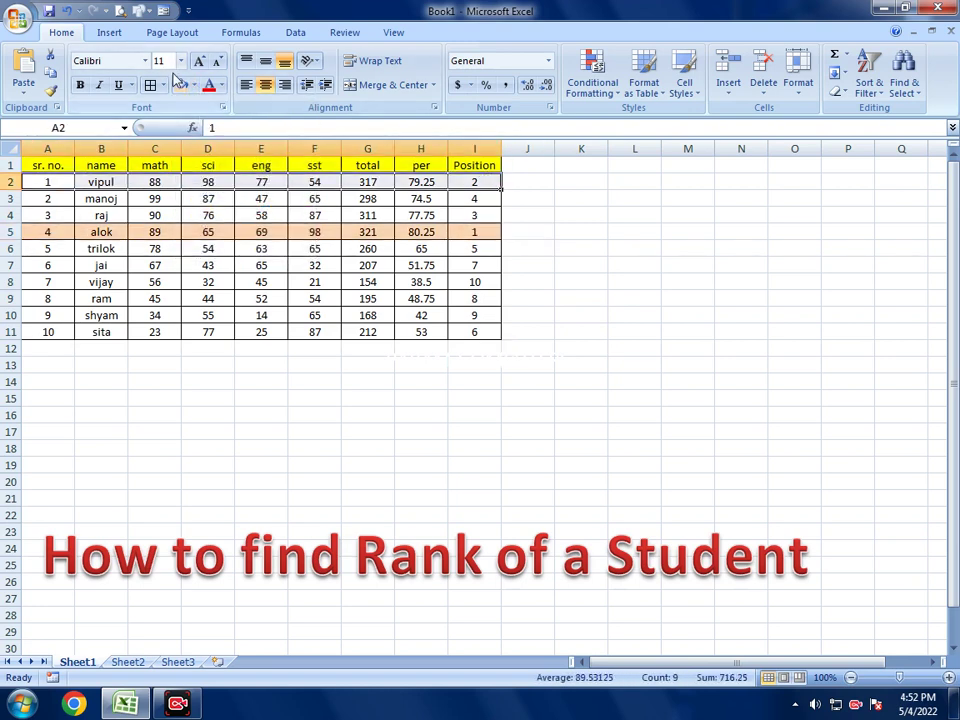
left_click(181, 84)
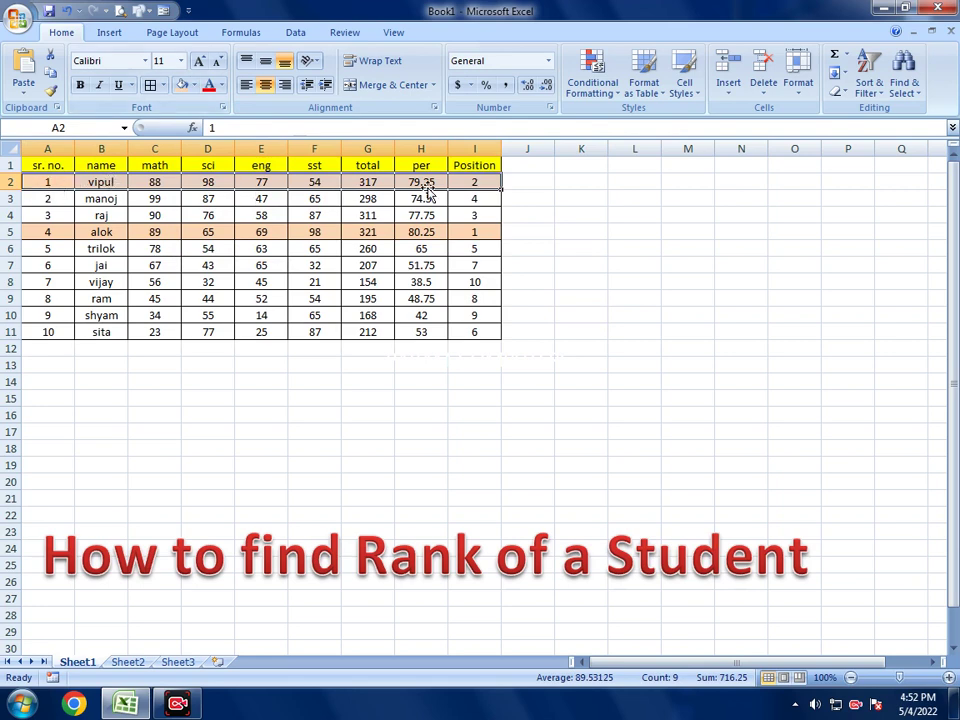
left_click_drag(45, 214, 484, 214)
left_click(148, 85)
left_click(582, 277)
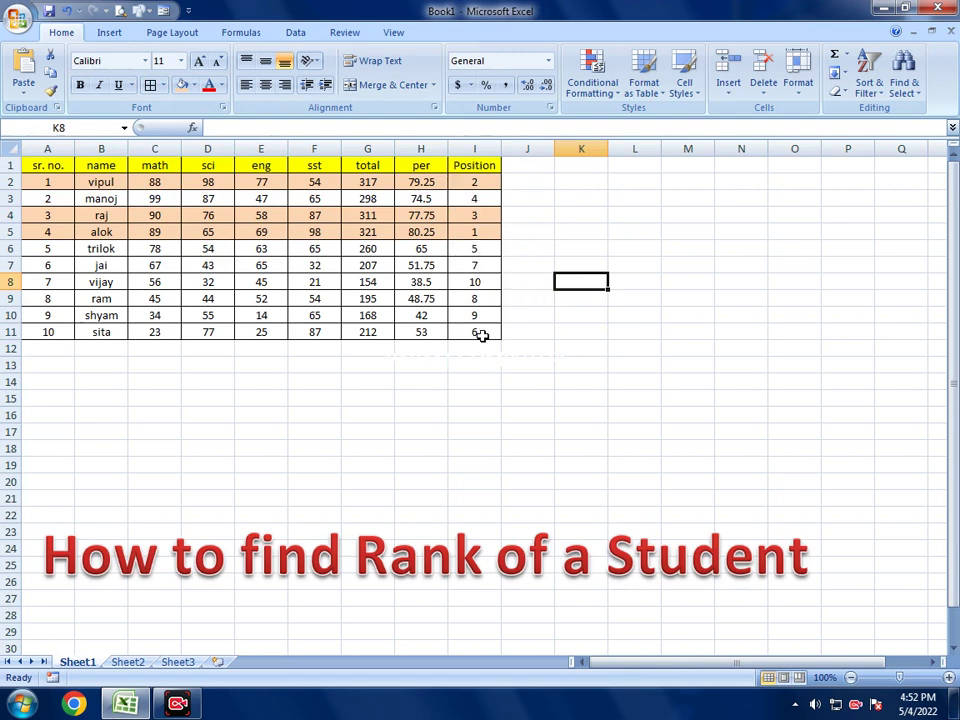
Step: Select the row of the student in position 10, A8:I8
left_click_drag(53, 281, 493, 280)
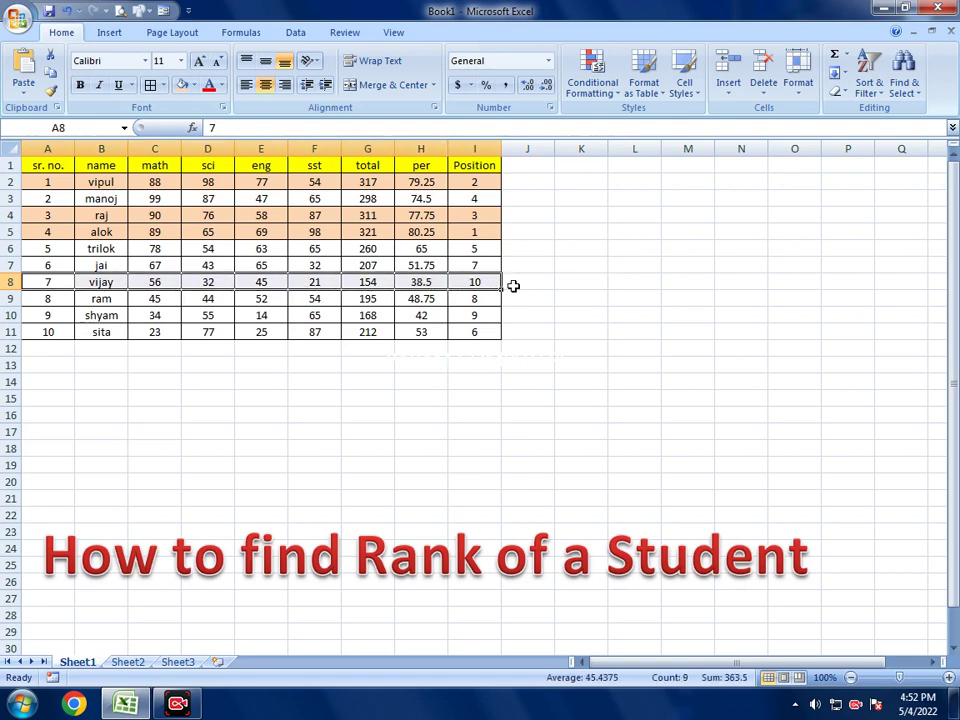